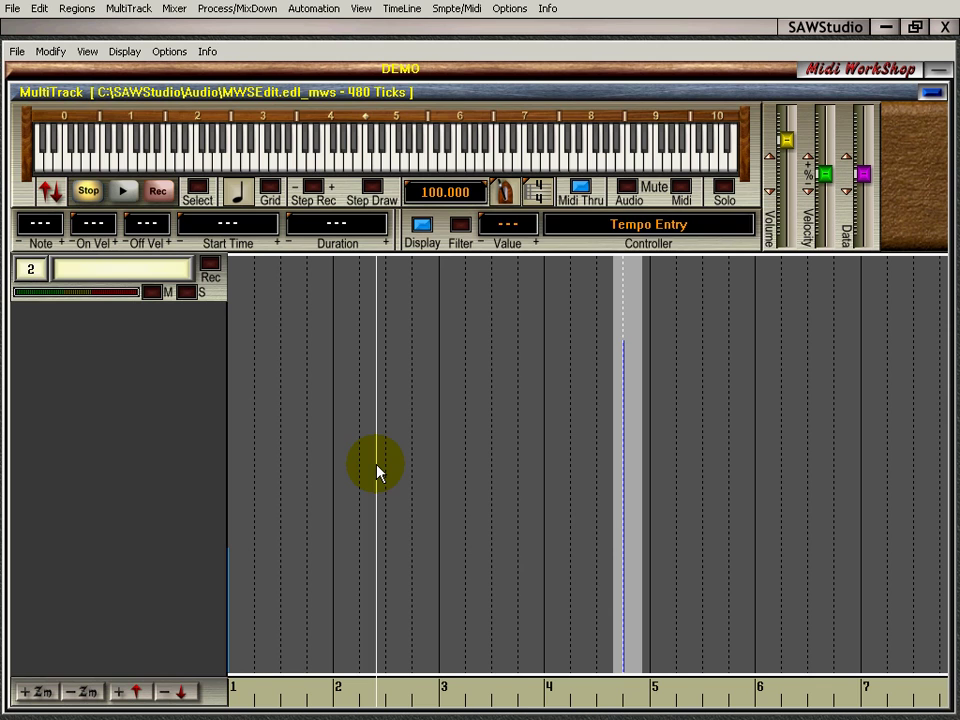
# - Move the selected volume entry on track 2 to the middle of measure 2, and copy it to measures 4 and 6
pyautogui.click(377, 470)
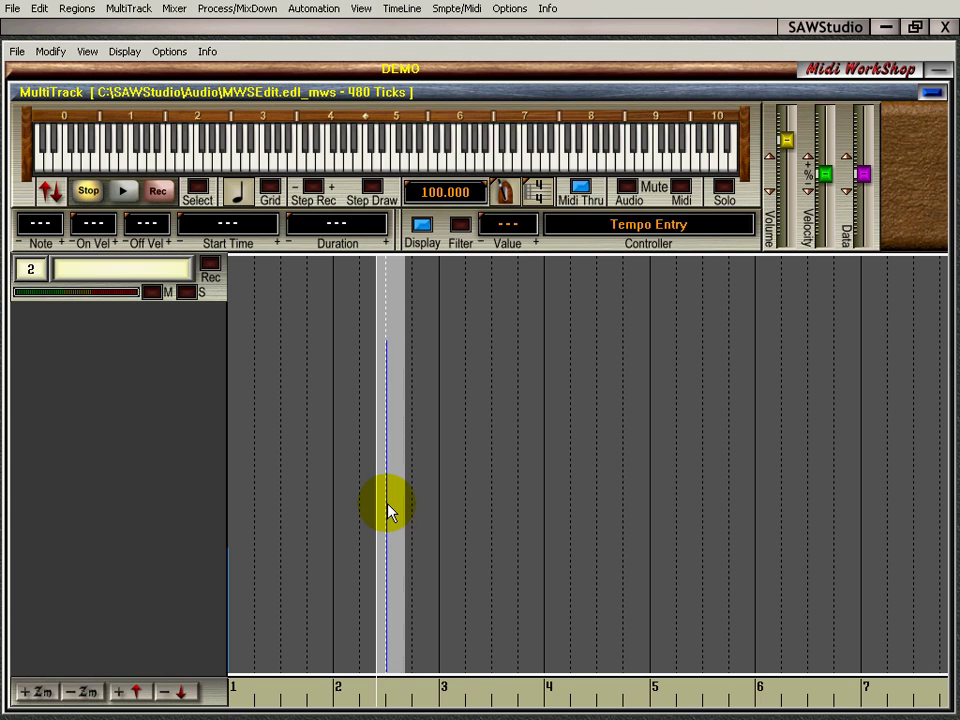
pyautogui.click(387, 503)
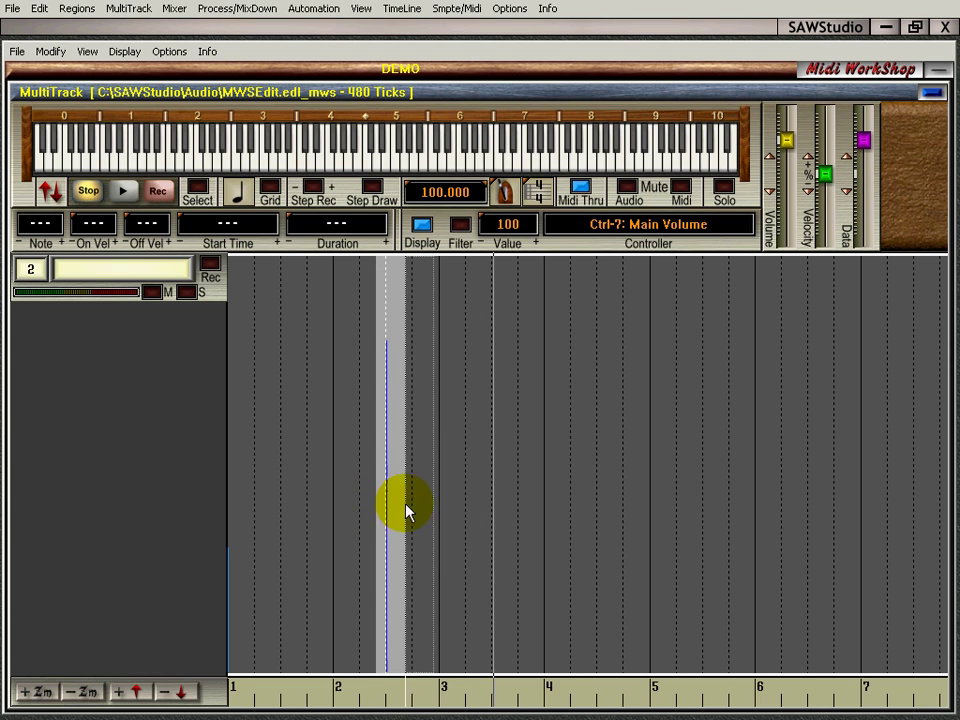
pyautogui.click(575, 510)
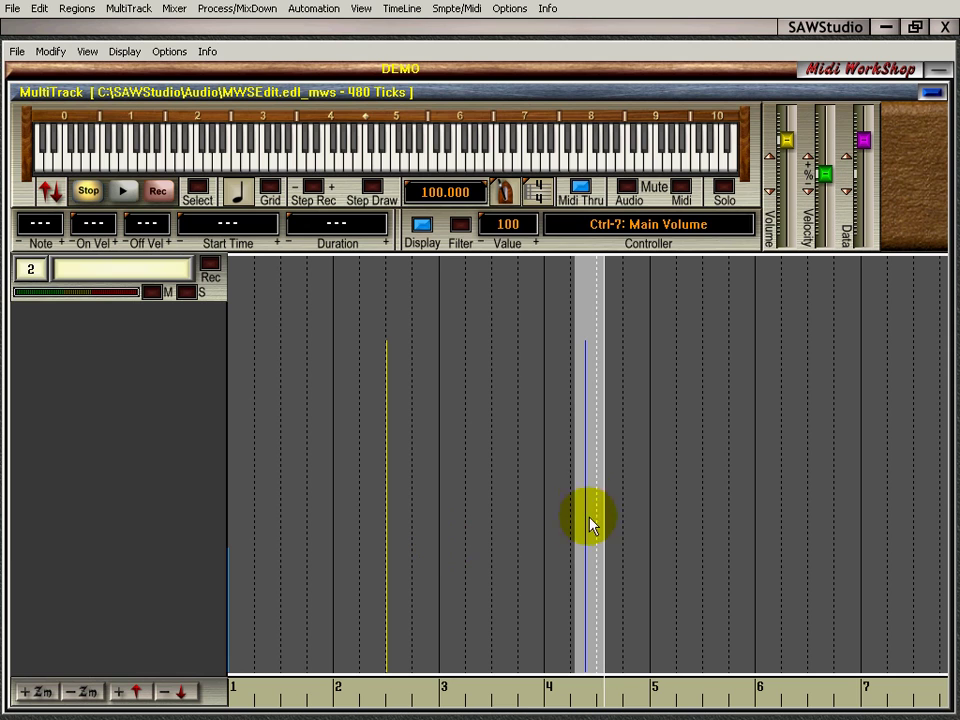
pyautogui.click(755, 493)
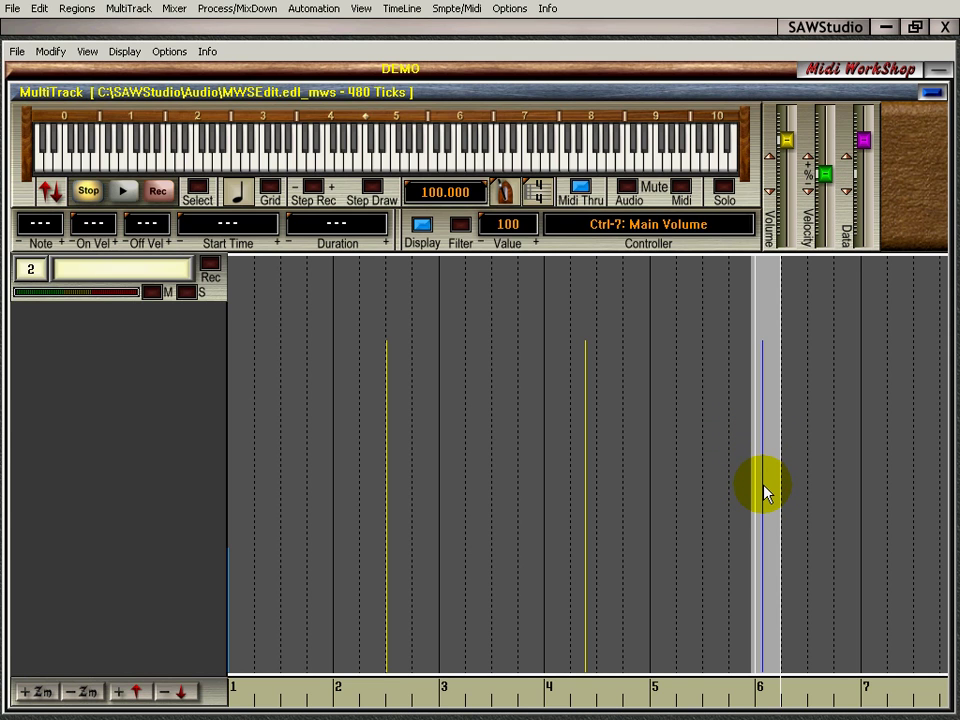
# - Show all tracks and copy track 2's selected volume entry at measure 6 to the same position on track 4
pyautogui.press('z')
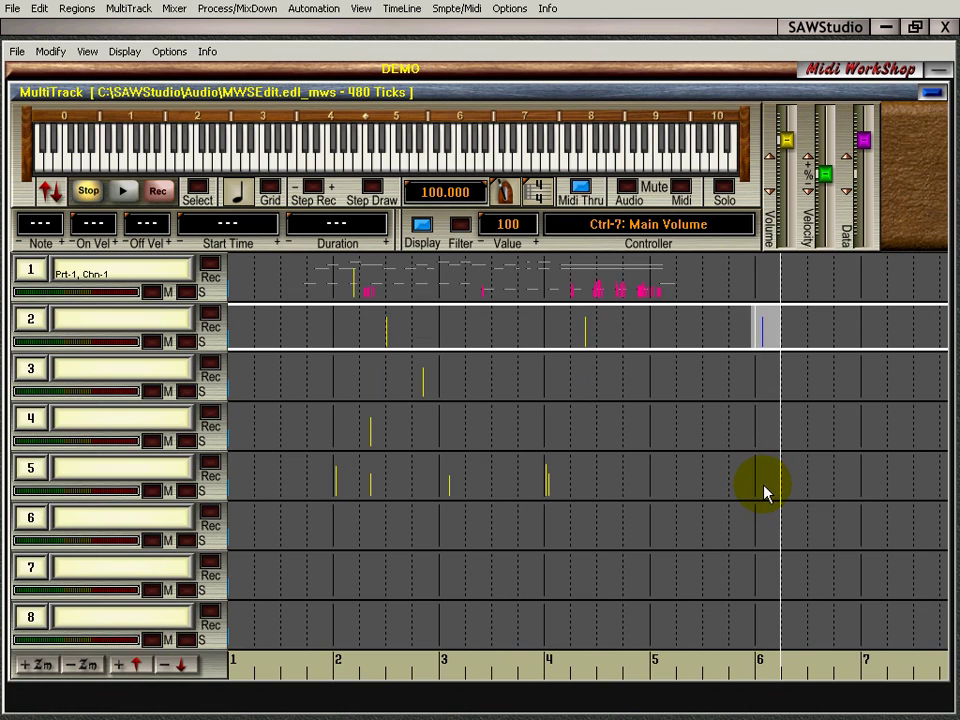
pyautogui.click(754, 333)
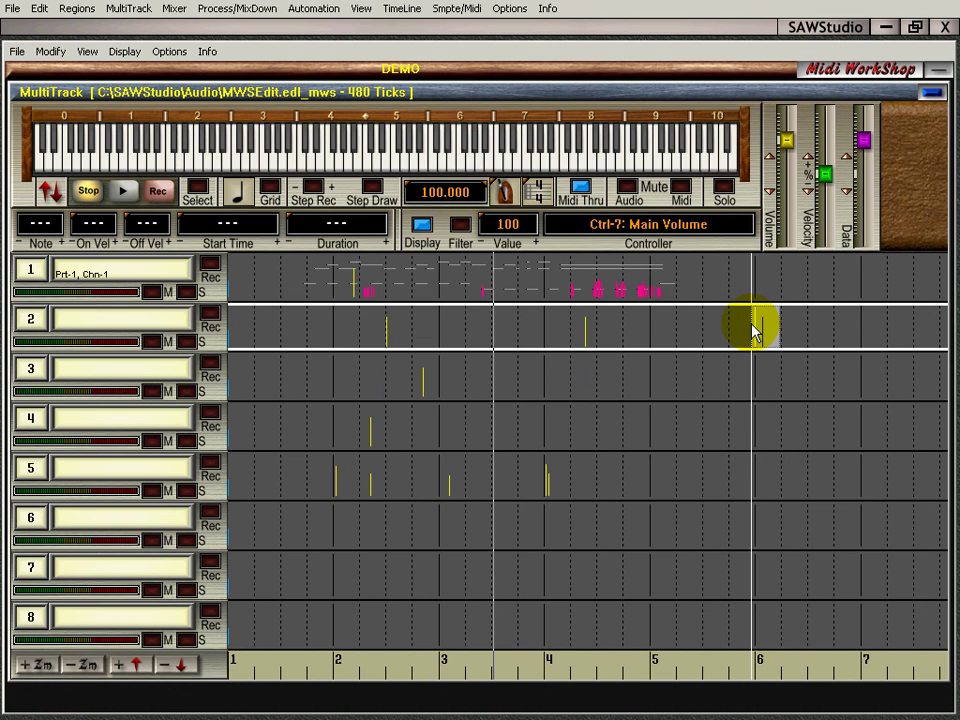
pyautogui.click(753, 431)
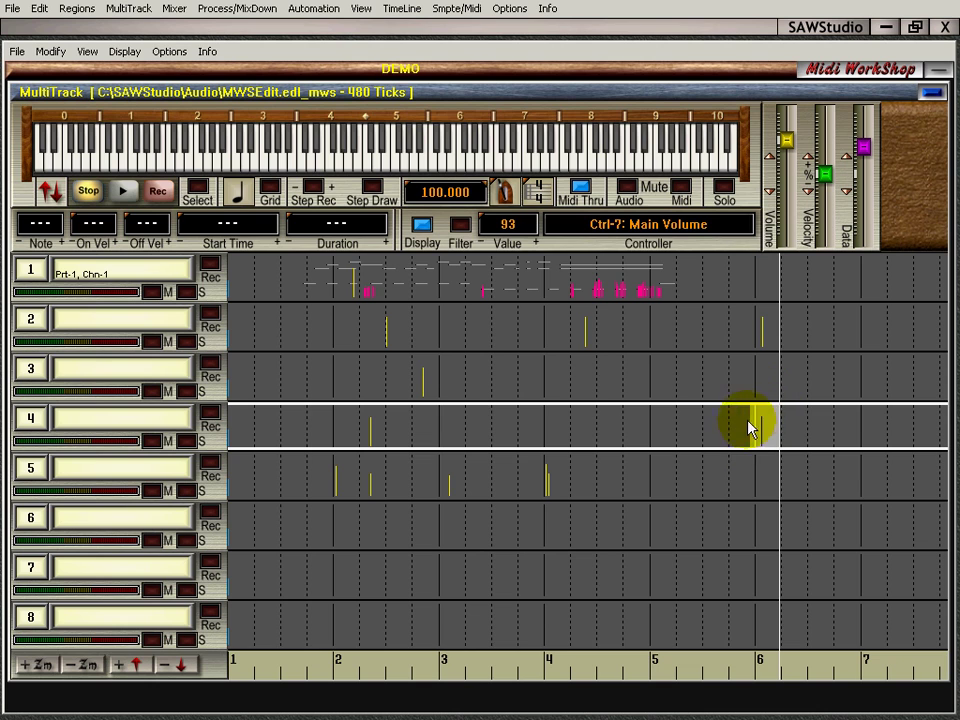
# - Enlarge track 4 to fill the view and step through the tracks up to track 1 and back to track 2
pyautogui.doubleClick(427, 441)
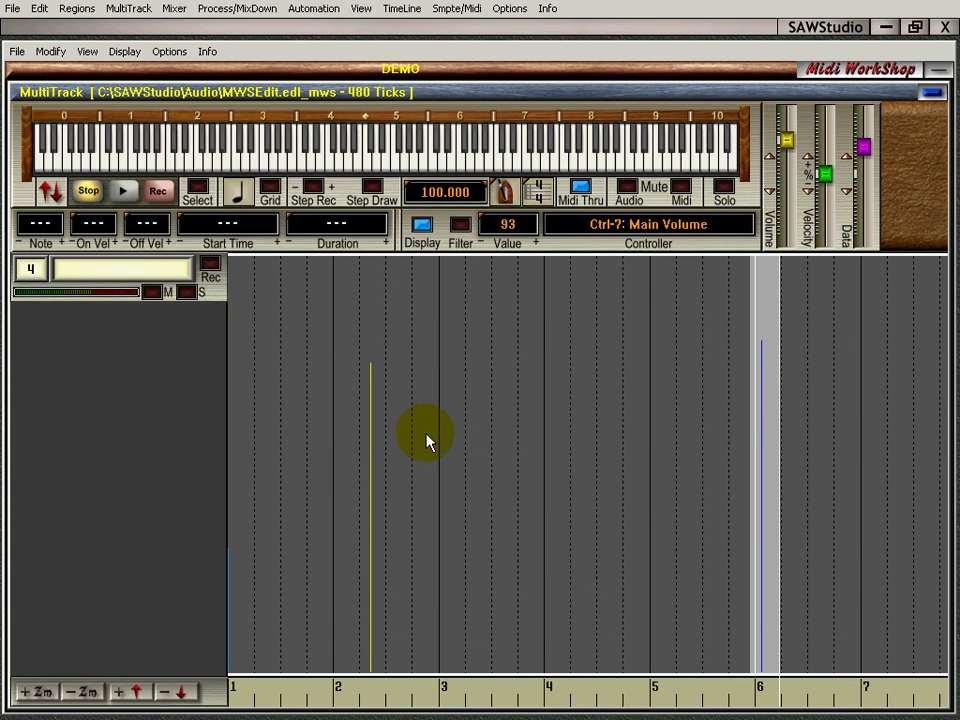
pyautogui.press('Up')
pyautogui.press('Up')
pyautogui.press('Up')
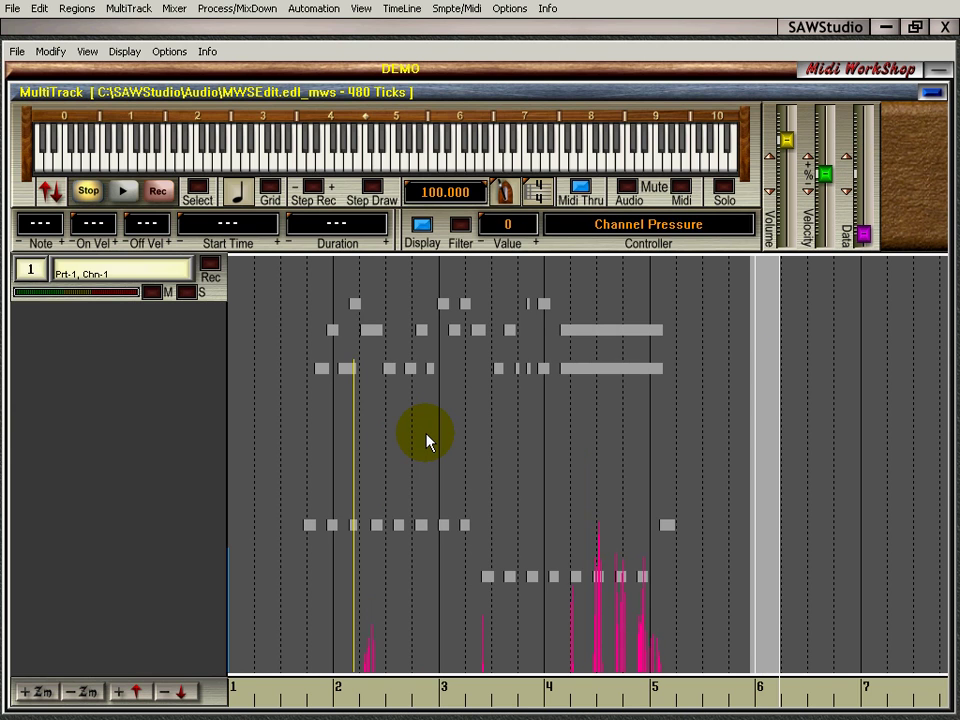
pyautogui.press('Down')
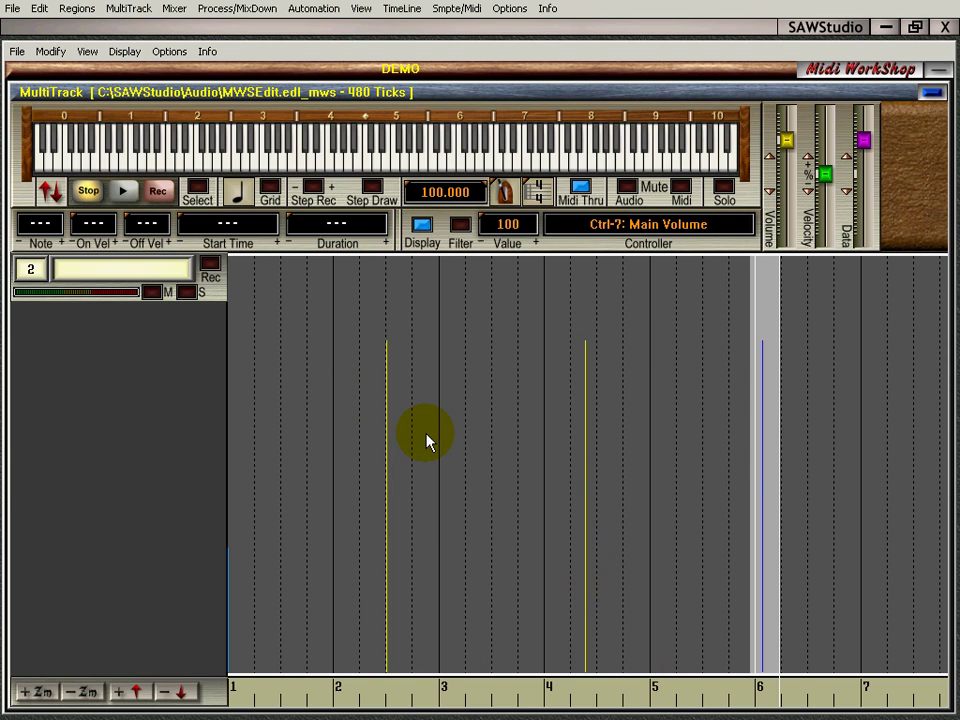
# - Delete the selected volume entry at measure 6 on track 2 and clear the selected range
pyautogui.click(488, 483)
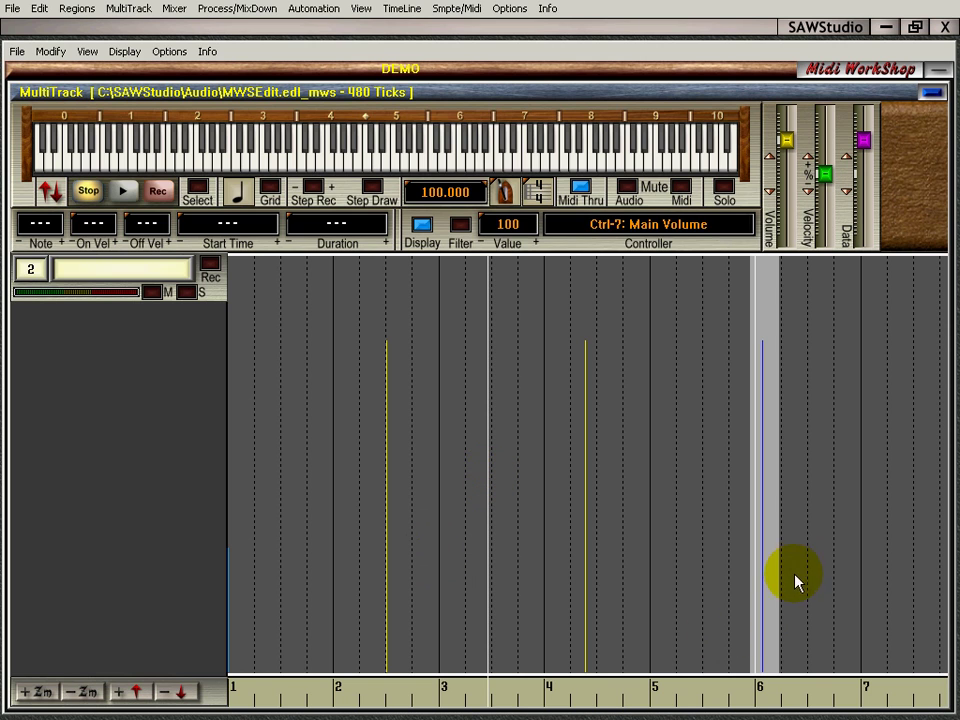
pyautogui.press('Delete')
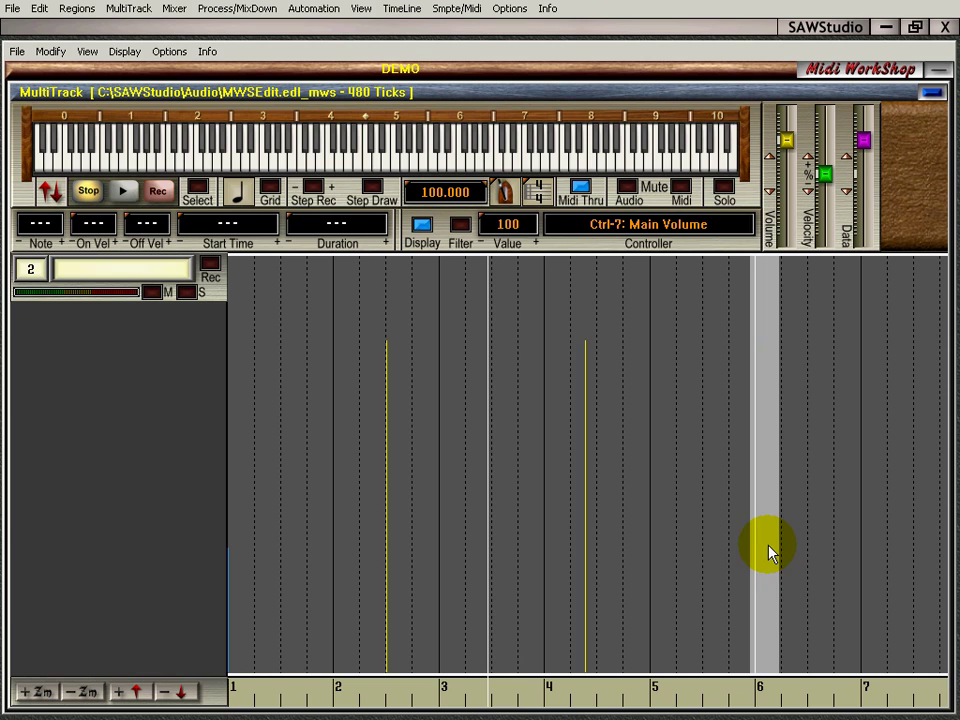
pyautogui.keyDown('shift'); pyautogui.click(610, 690); pyautogui.keyUp('shift')
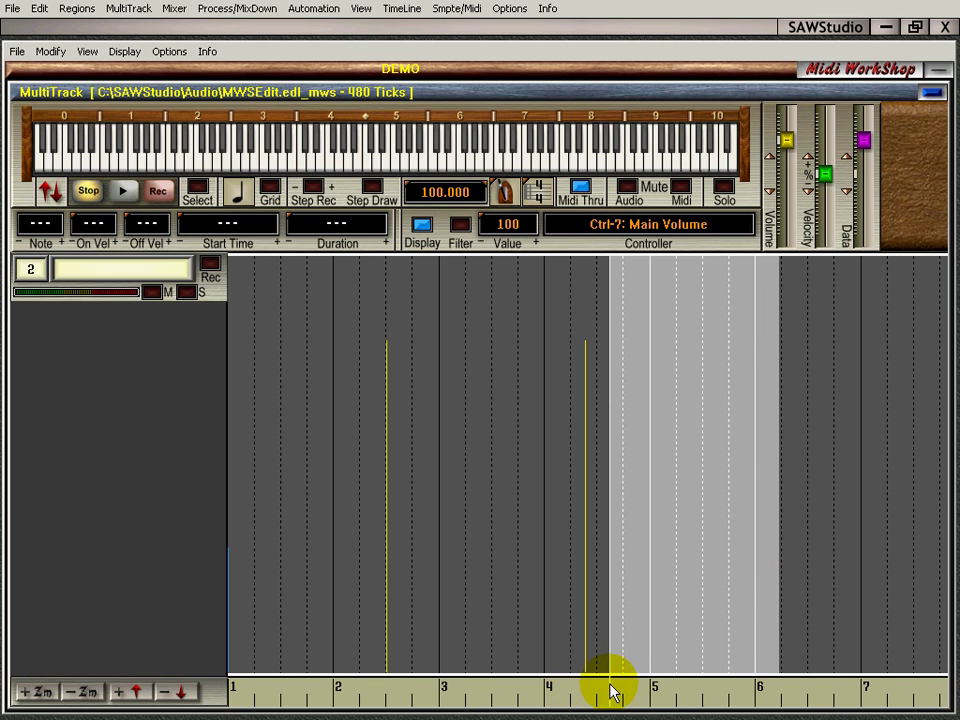
pyautogui.click(612, 690)
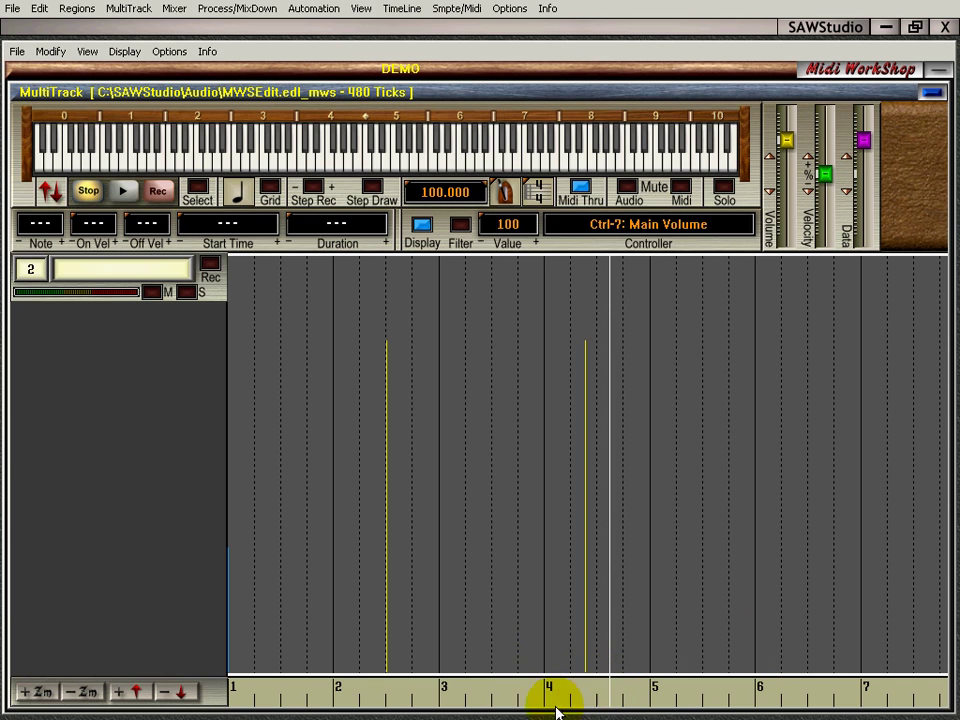
# - Select and delete the volume entry in measure 4 on track 2, and undo the deletion
pyautogui.moveTo(565, 692); pyautogui.dragTo(602, 700)
pyautogui.press('Delete')
pyautogui.hotkey('ctrl', 'z')
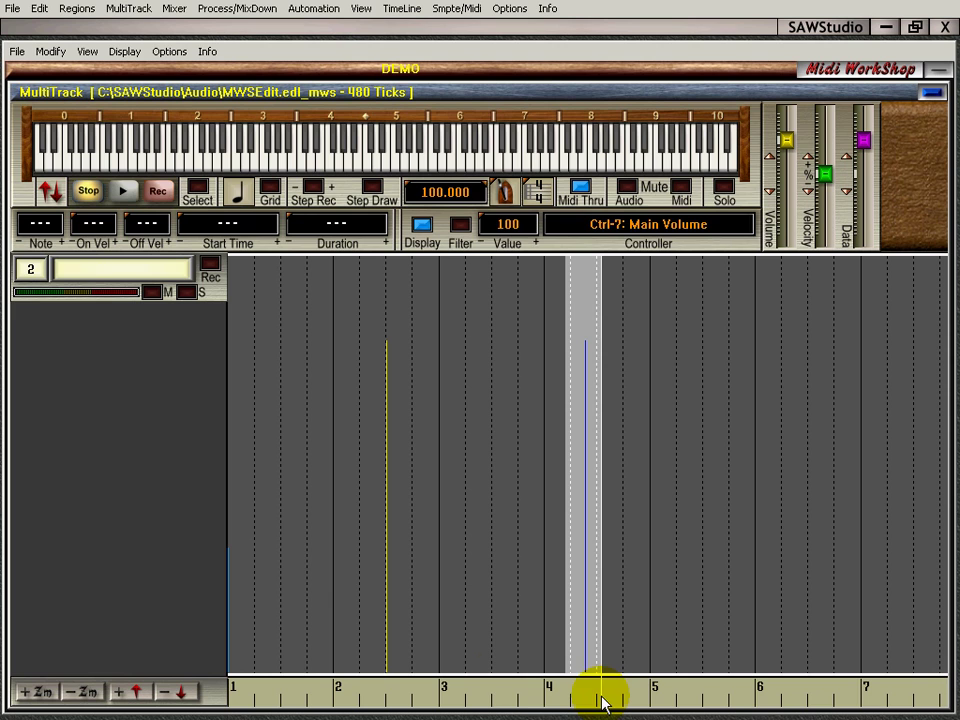
# - Delete the volume entry in the middle of measure 2 on track 2 and clear the selected range
pyautogui.click(352, 568)
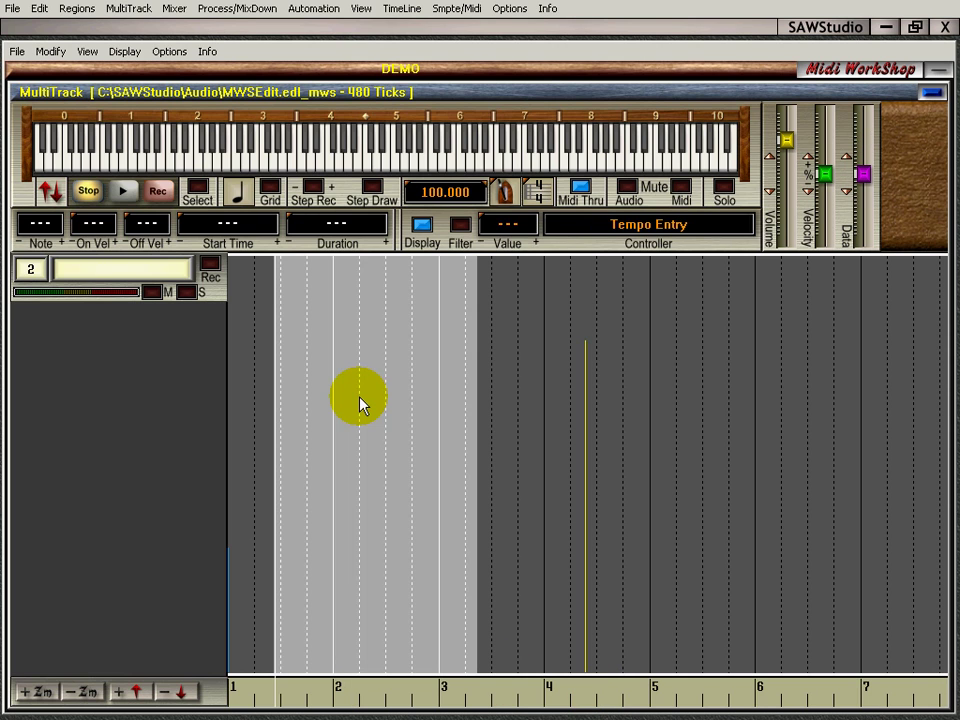
pyautogui.click(361, 403)
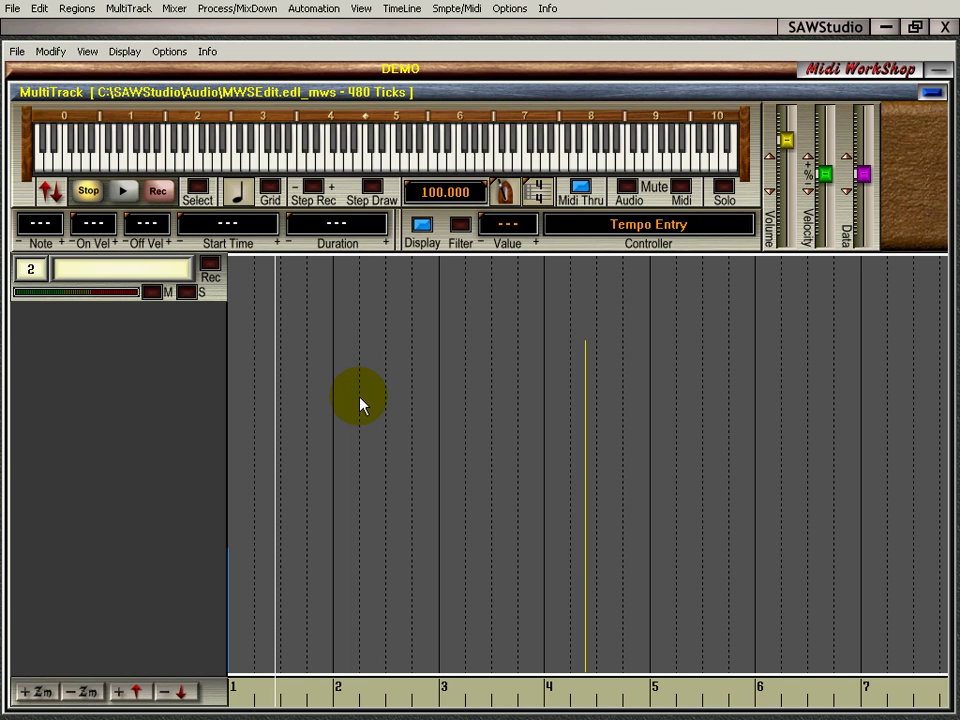
# - Place the cursor just after the volume entry in measure 4 and lower its main volume value to 89
pyautogui.click(600, 489)
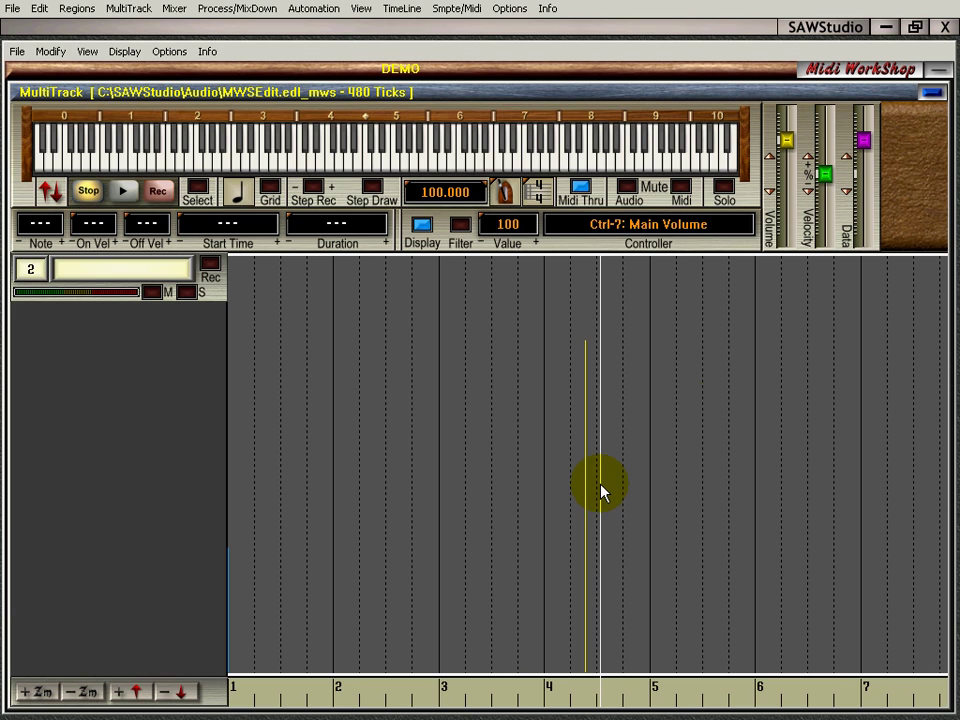
pyautogui.moveTo(863, 140)
pyautogui.mouseDown()
pyautogui.moveTo(864, 184)
pyautogui.moveTo(866, 160)
pyautogui.mouseUp()
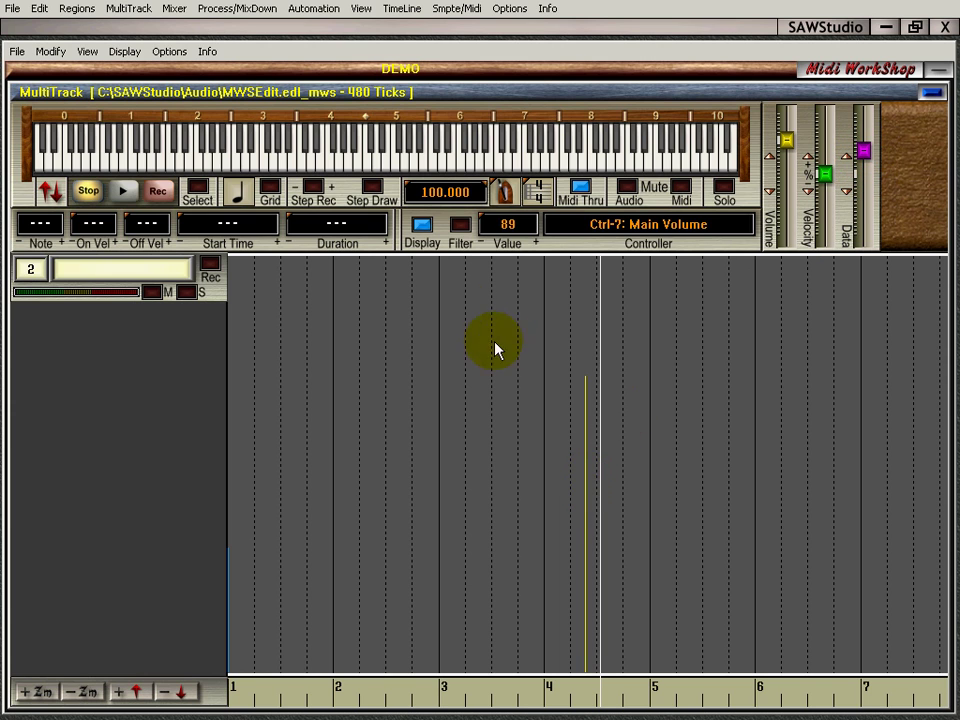
# - Fine-adjust the main volume value of the measure 4 entry in single-unit steps to 82
pyautogui.click(536, 243)
pyautogui.click(536, 243)
pyautogui.click(536, 243)
pyautogui.click(536, 243)
pyautogui.click(480, 243)
pyautogui.click(480, 243)
pyautogui.click(480, 243)
pyautogui.click(480, 243)
pyautogui.click(480, 243)
pyautogui.click(480, 243)
pyautogui.click(480, 243)
pyautogui.click(480, 243)
pyautogui.click(480, 243)
pyautogui.click(480, 243)
pyautogui.click(480, 243)
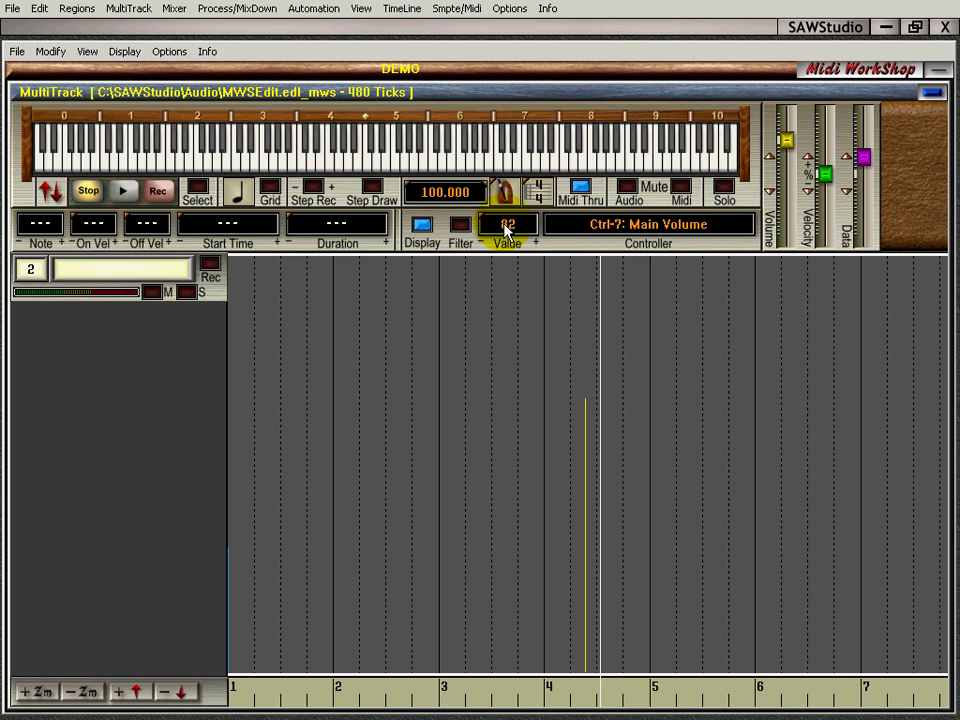
# - Set the main volume value of the measure 4 entry to 74 from the list of preset values
pyautogui.rightClick(506, 230)
pyautogui.click(536, 241)
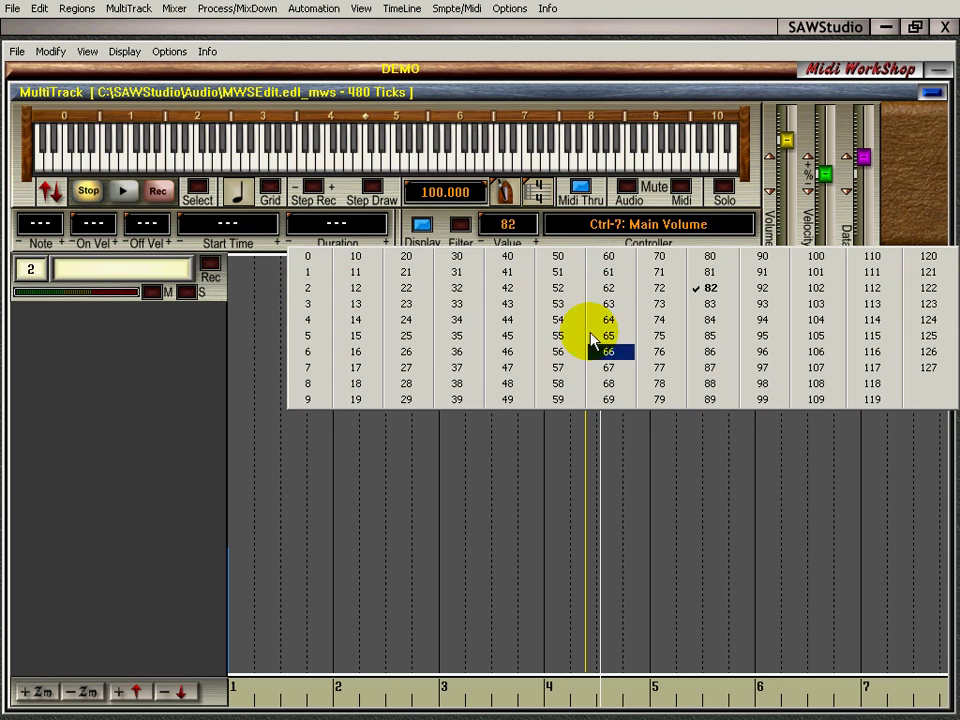
pyautogui.click(651, 322)
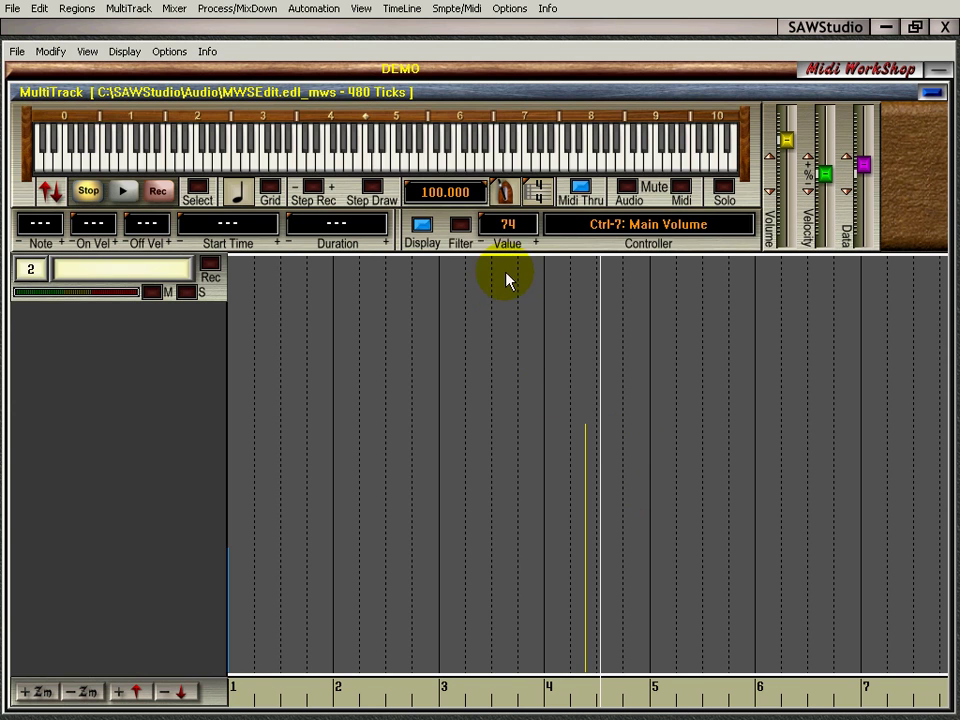
# - In Volume pencil drawing mode, draw five entries on track 2: two in measure 2 and one each in measures 3, 4 and 5
pyautogui.rightClick(420, 226)
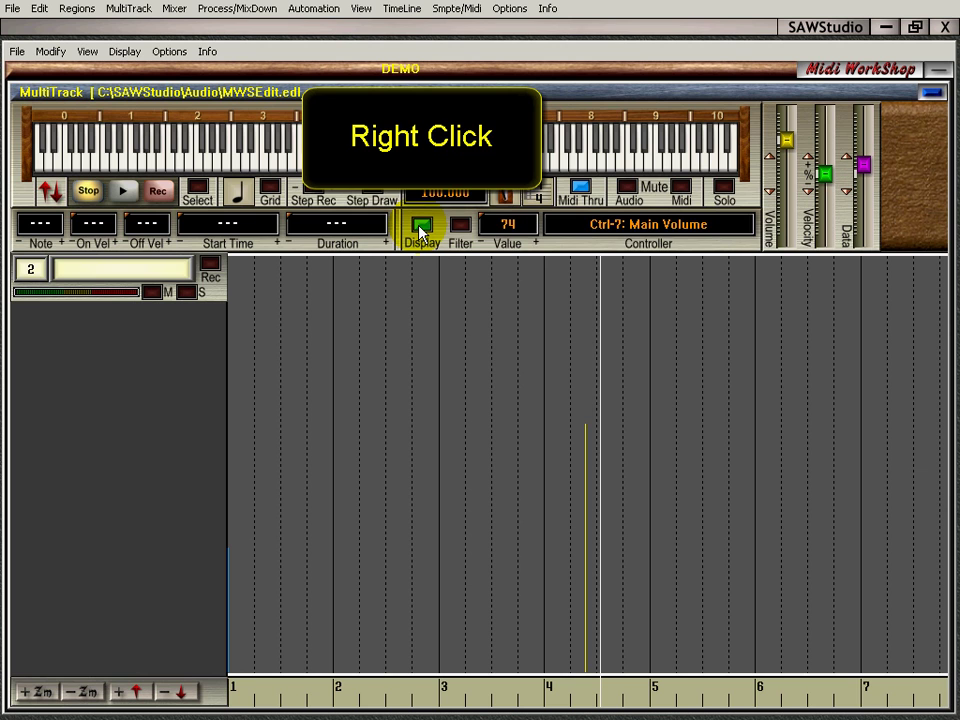
pyautogui.rightClick(420, 230)
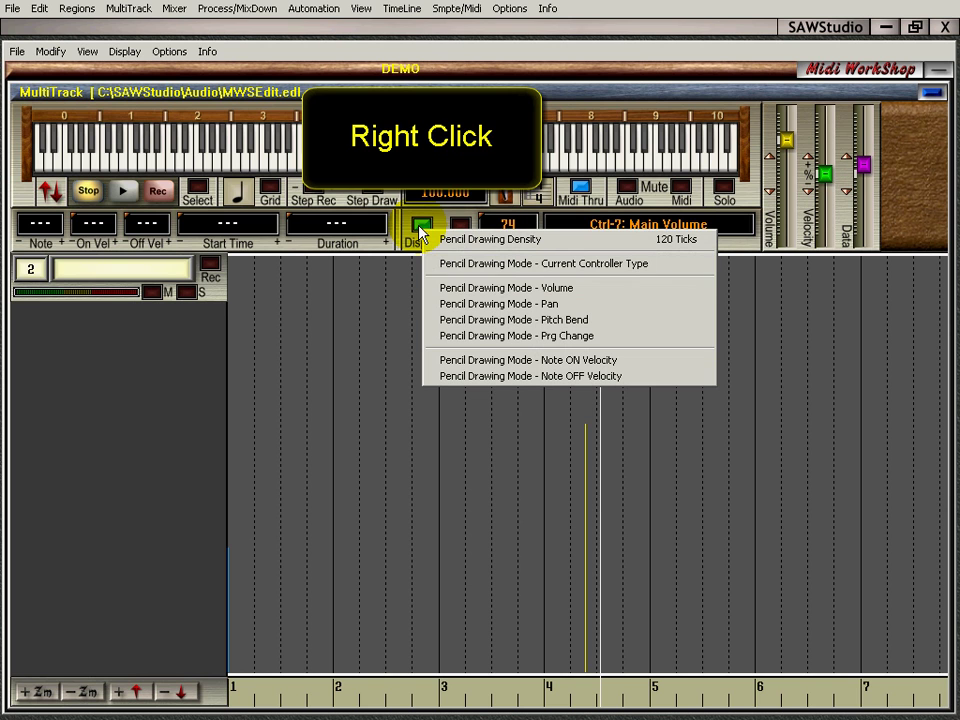
pyautogui.click(445, 288)
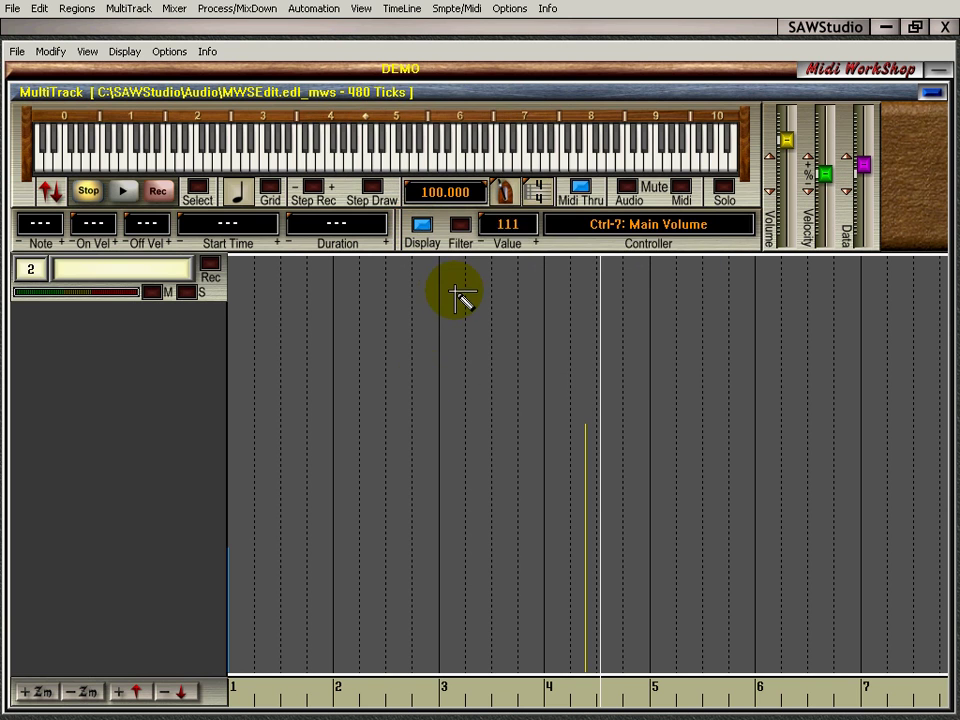
pyautogui.click(366, 418)
pyautogui.click(465, 332)
pyautogui.click(404, 332)
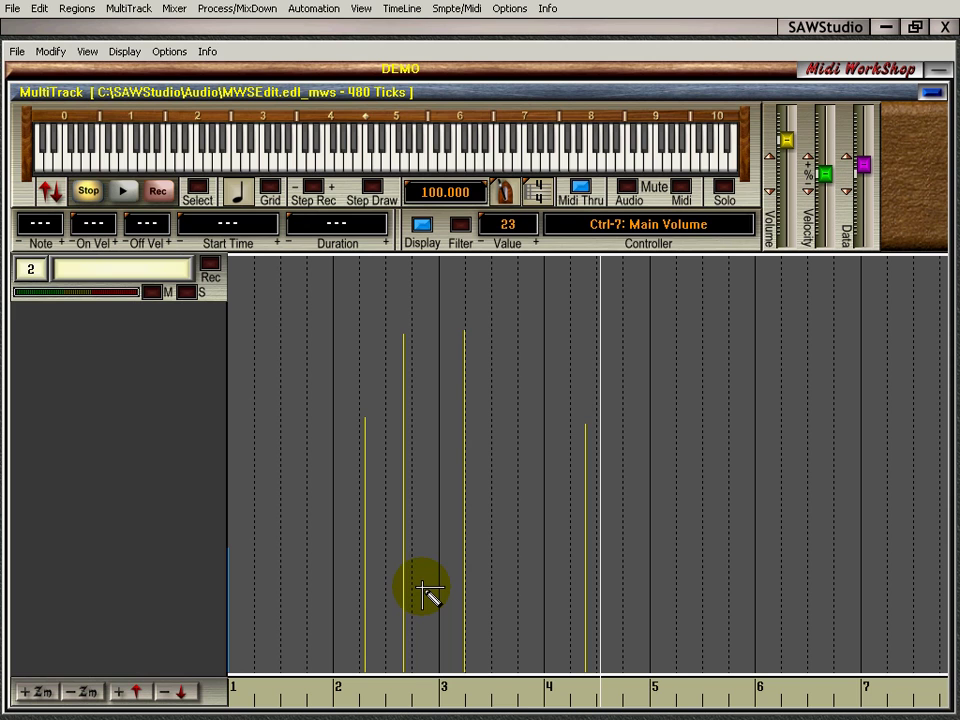
pyautogui.click(711, 357)
pyautogui.click(633, 331)
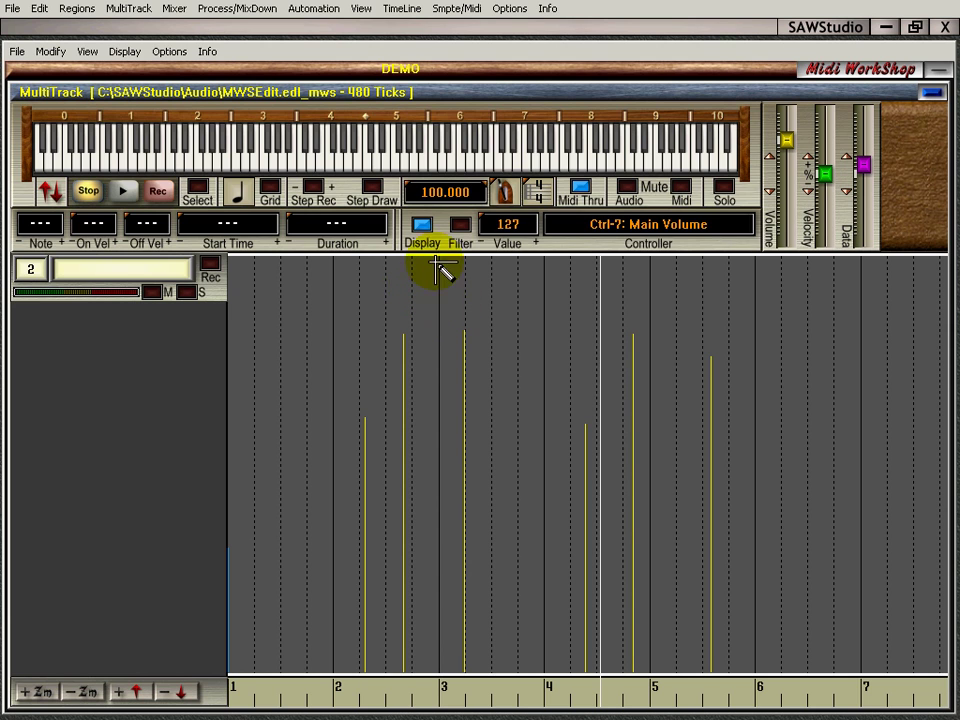
# - Leave pencil mode by hiding the controller data, show the data again, and review the pencil drawing options
pyautogui.click(422, 226)
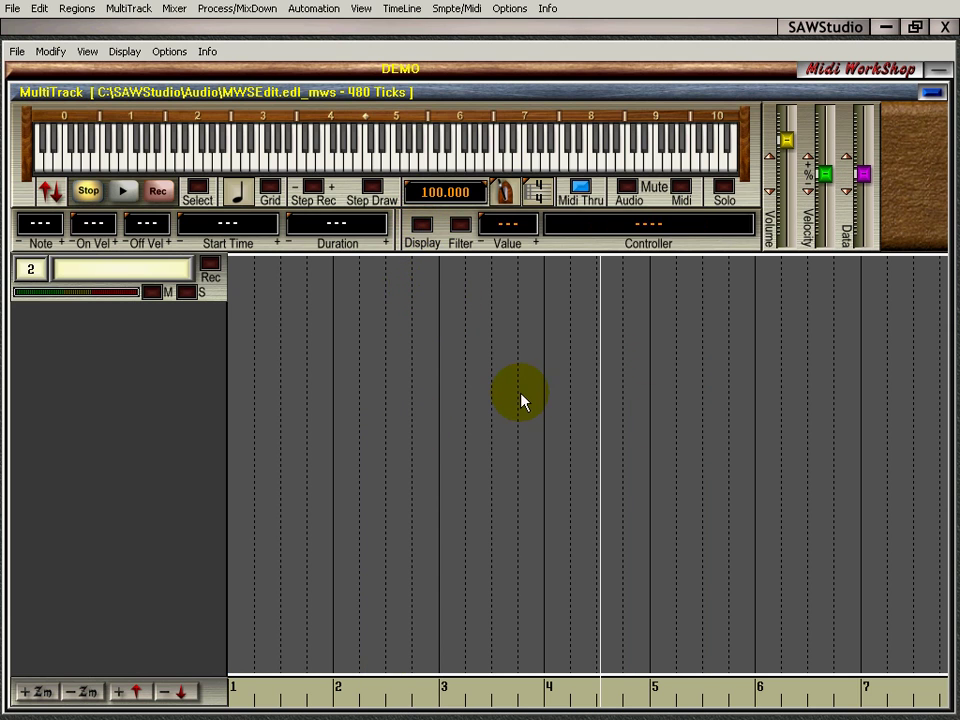
pyautogui.click(422, 224)
pyautogui.rightClick(423, 227)
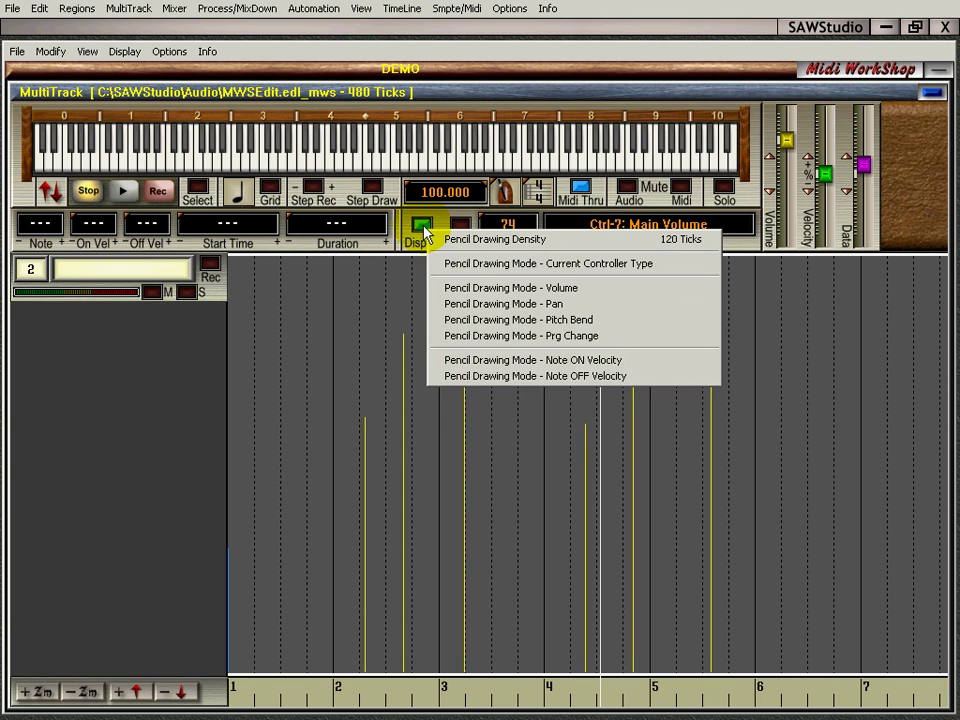
pyautogui.press('Escape')
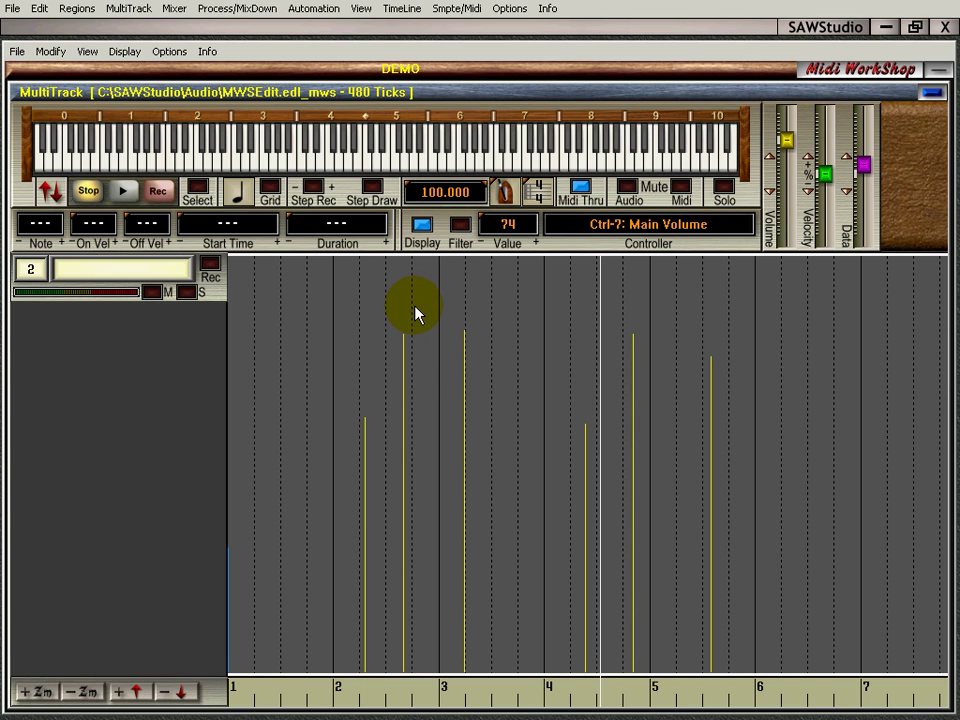
# - In Pan pencil drawing mode, draw four entries on track 2: one in measure 2, one in measure 3 and two in measure 4
pyautogui.click(424, 367)
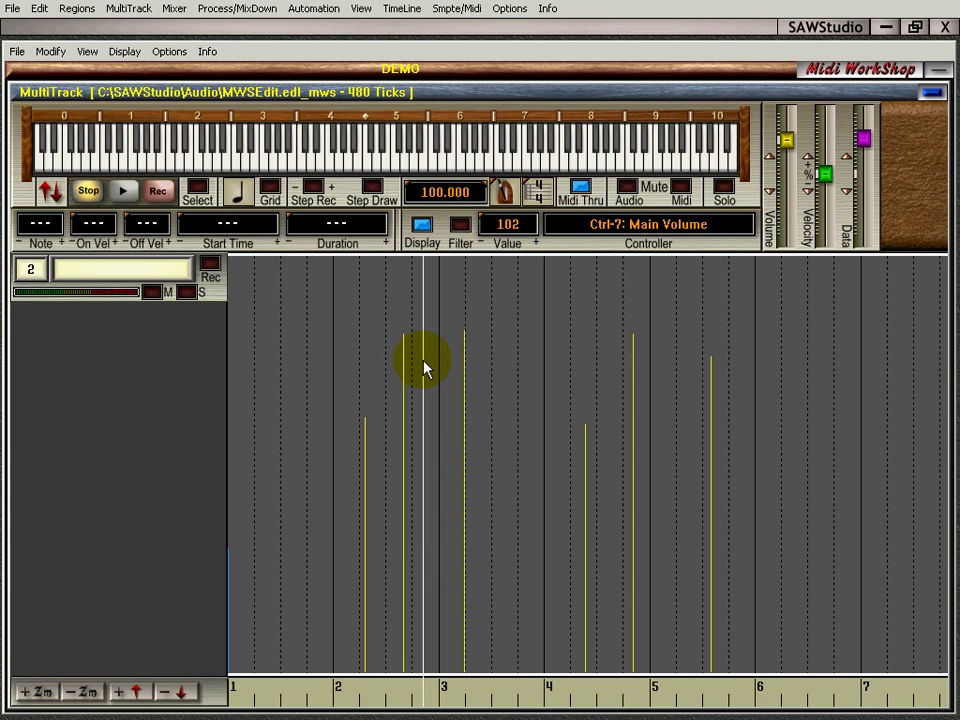
pyautogui.click(421, 225)
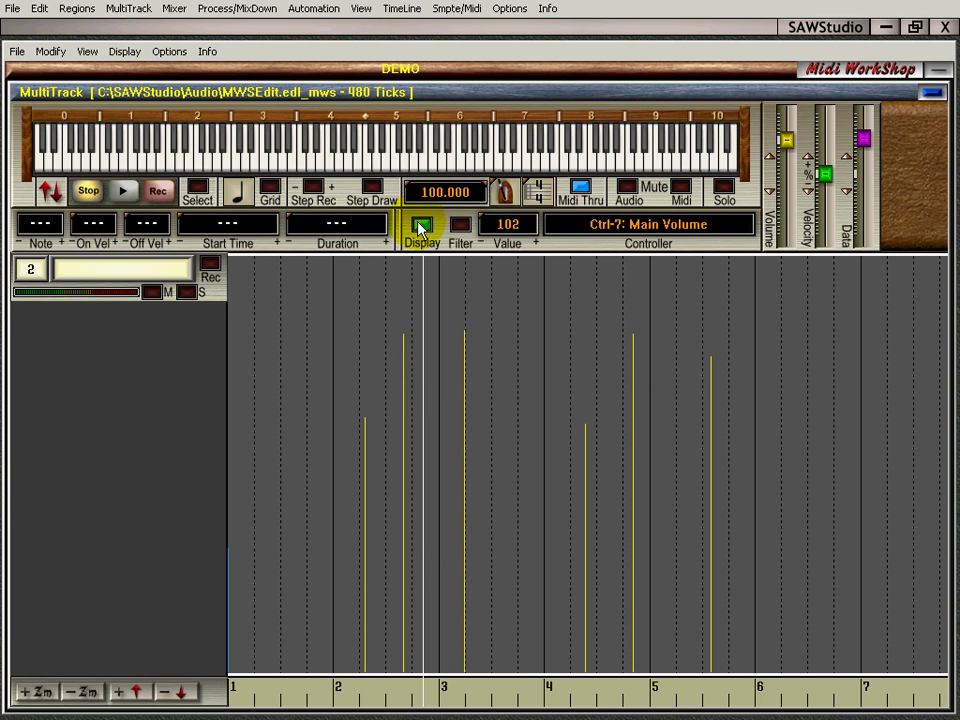
pyautogui.rightClick(421, 228)
pyautogui.click(495, 301)
pyautogui.click(496, 390)
pyautogui.click(380, 387)
pyautogui.click(553, 399)
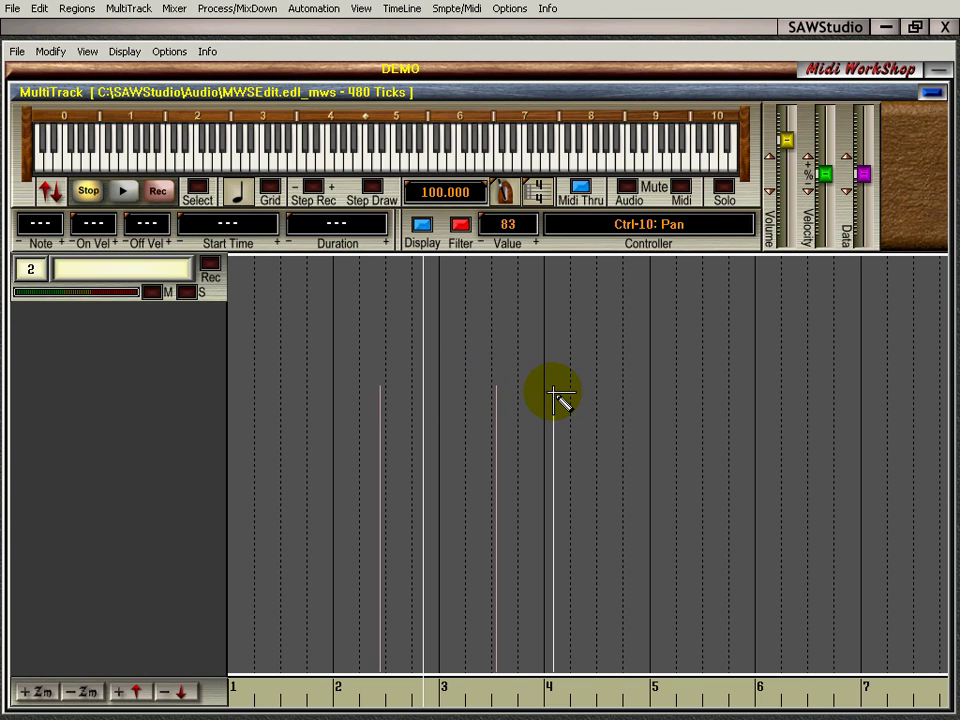
pyautogui.click(589, 315)
# - In Pitch Bend pencil drawing mode, draw four entries on track 2: two in measure 2 and one each in measures 3 and 4
pyautogui.click(421, 225)
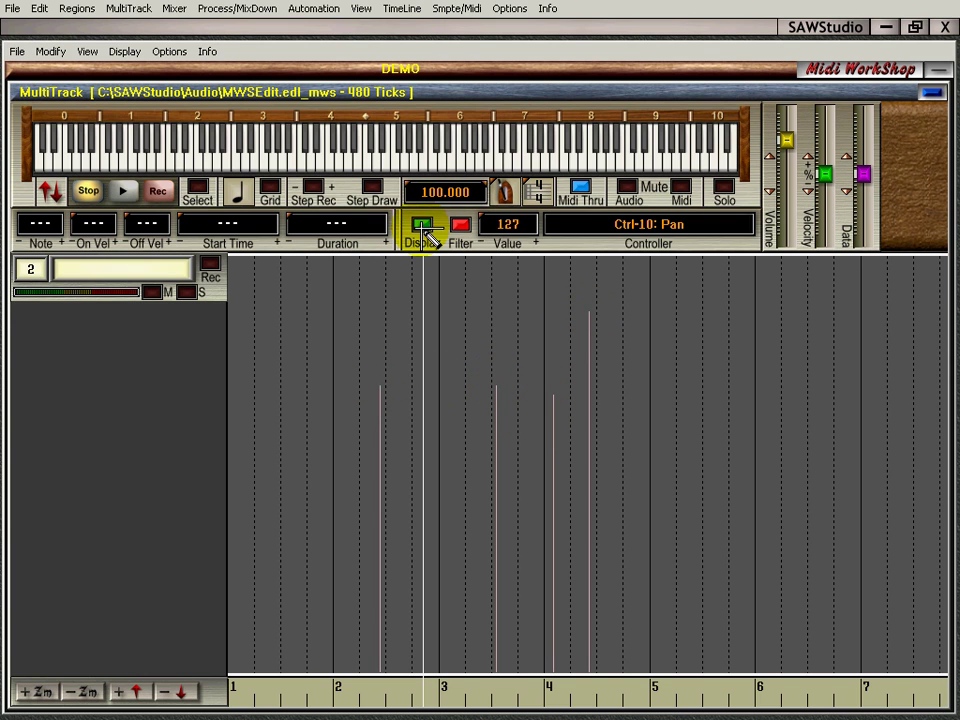
pyautogui.rightClick(420, 228)
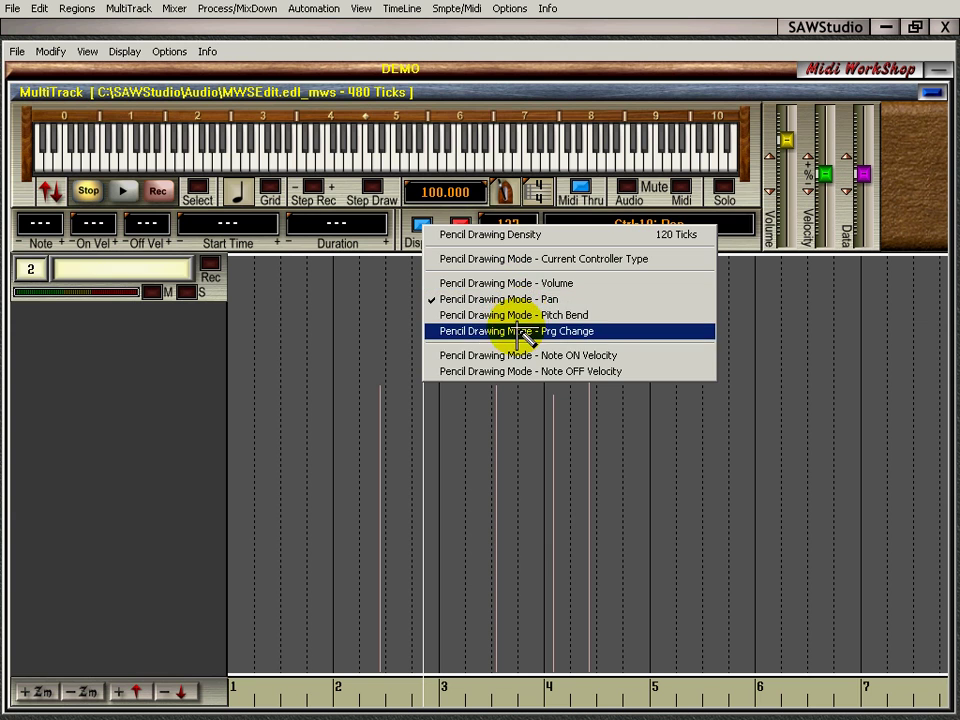
pyautogui.click(521, 315)
pyautogui.click(563, 369)
pyautogui.click(497, 370)
pyautogui.click(417, 361)
pyautogui.click(344, 355)
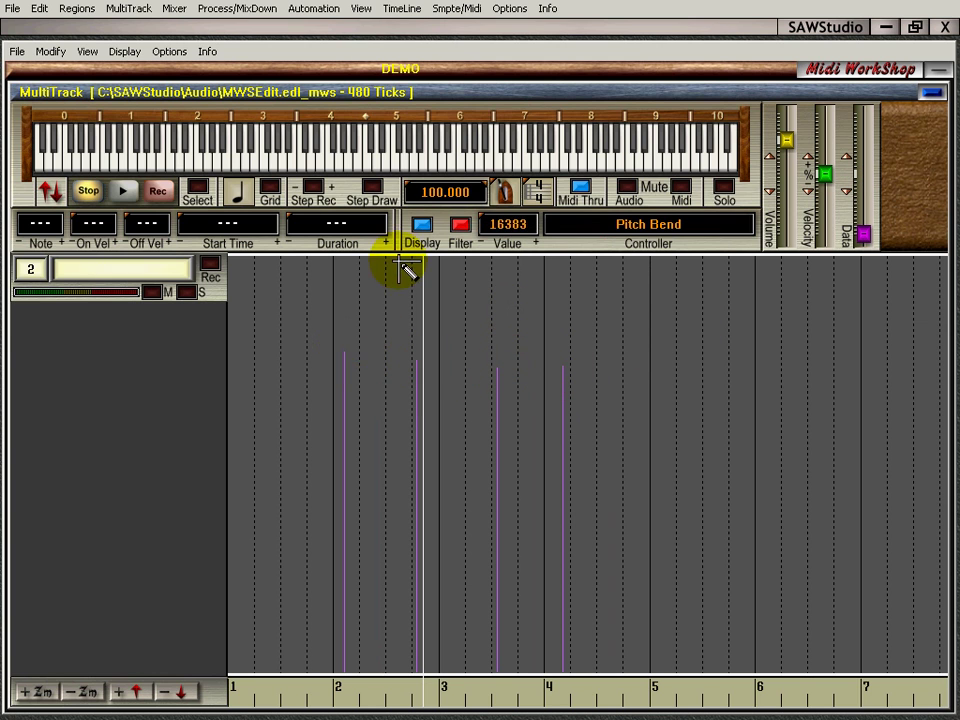
# - Turn off the controller filter and inspect the type and value of the pitch bend entries in measure 2 and the last volume entry in measure 4
pyautogui.click(463, 226)
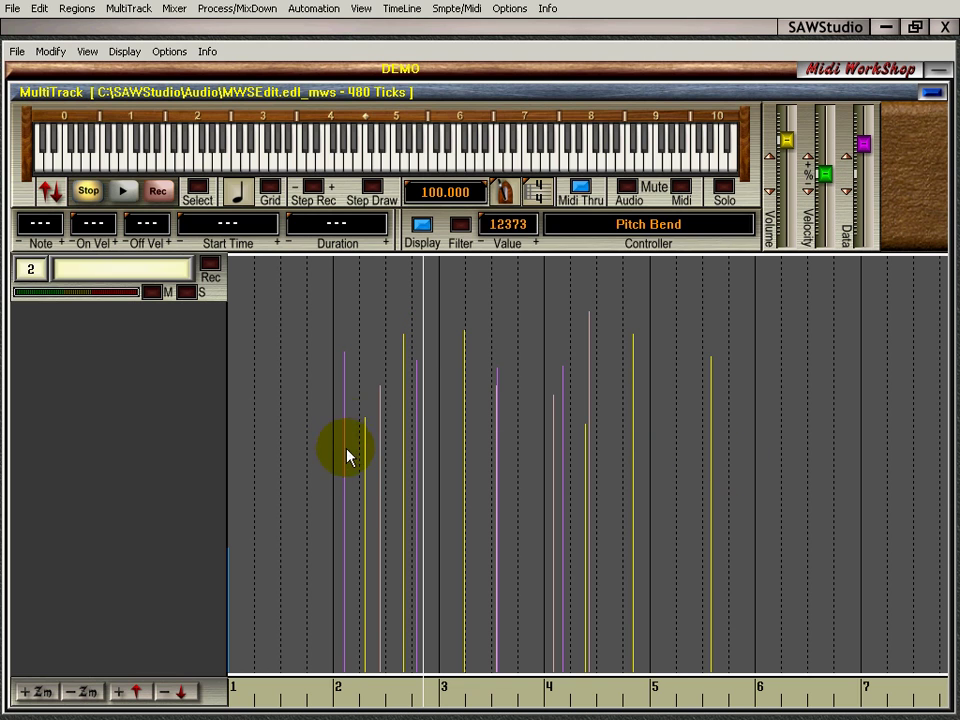
pyautogui.click(340, 411)
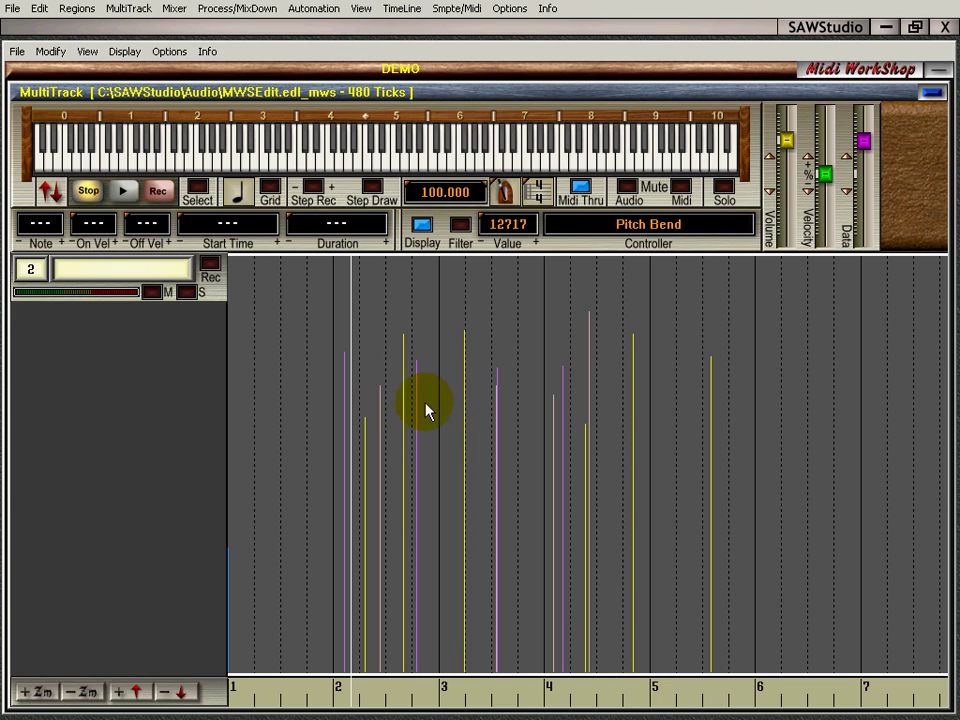
pyautogui.click(422, 430)
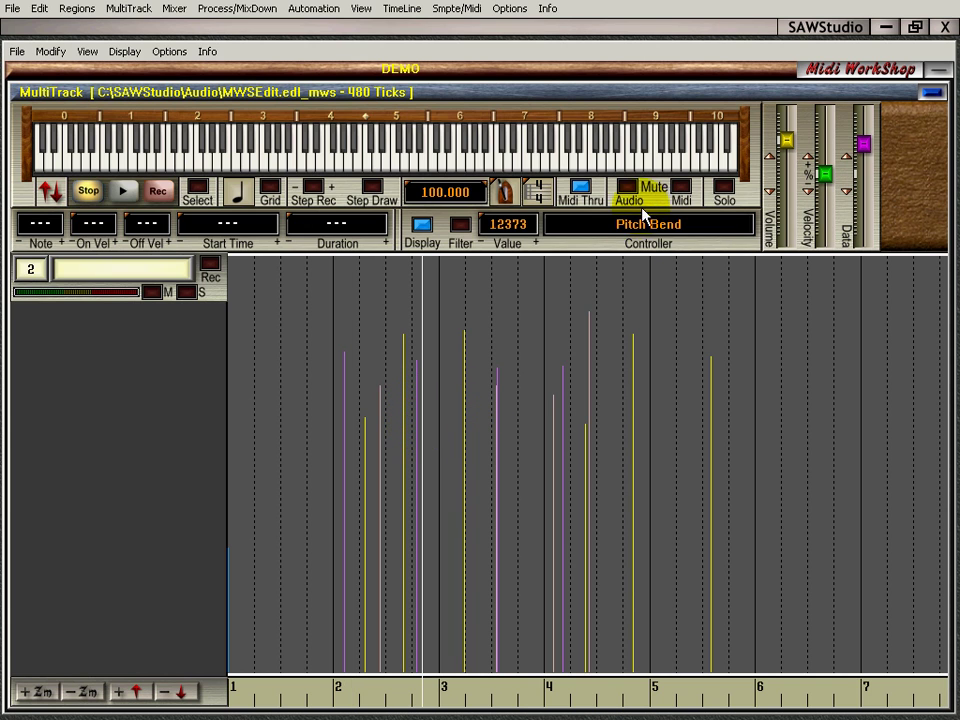
pyautogui.click(643, 377)
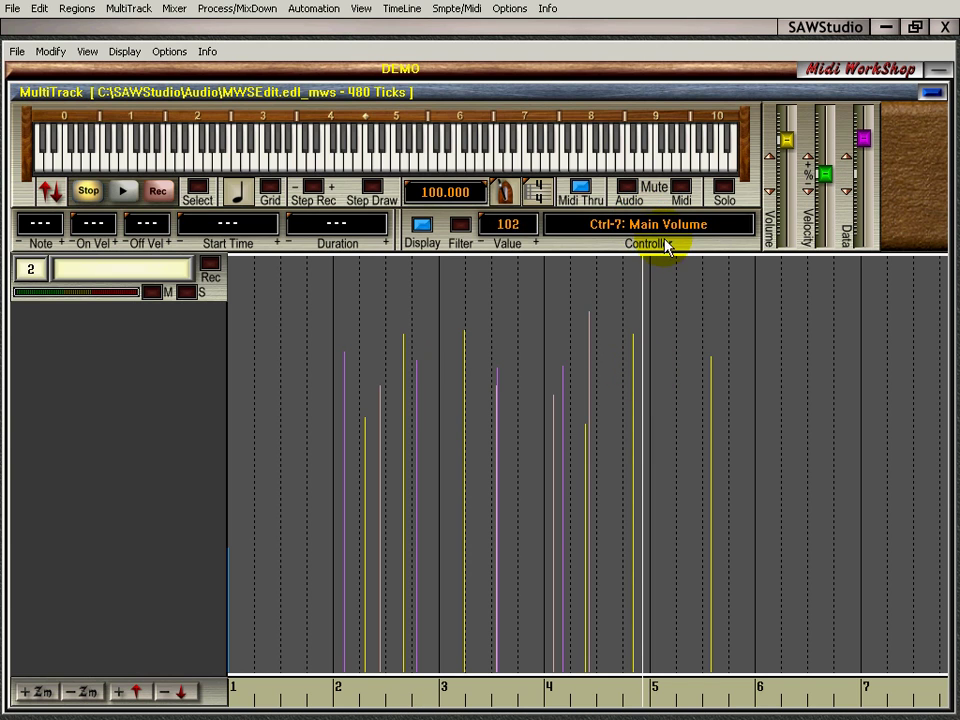
# - Raise the main volume value of the measure 5 entry to 99 and lower it again to 94
pyautogui.click(723, 417)
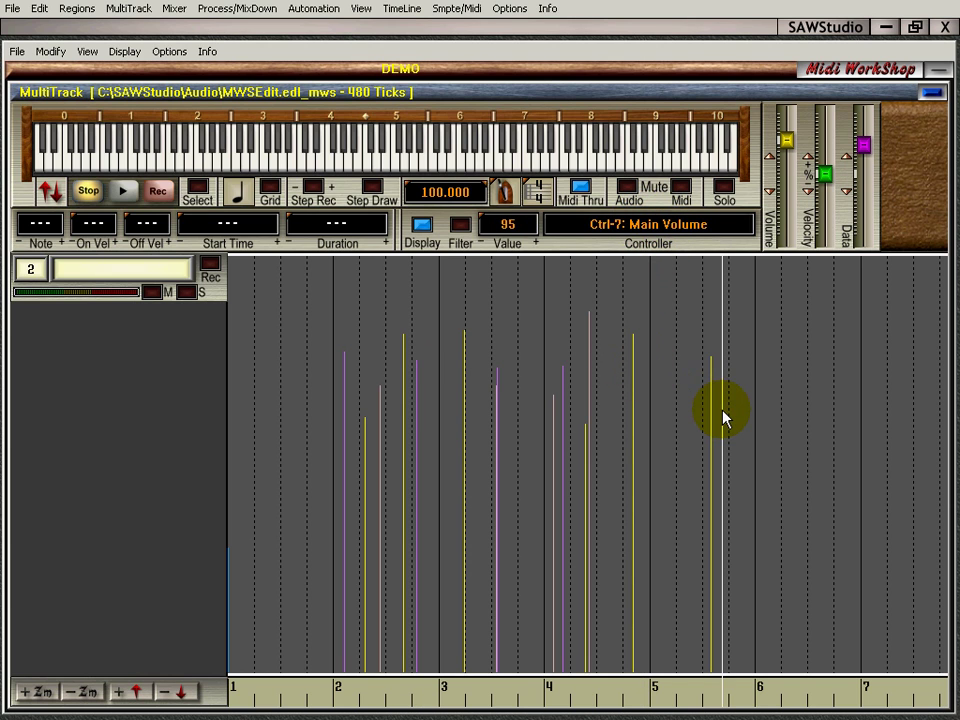
pyautogui.click(534, 243)
pyautogui.click(534, 243)
pyautogui.click(534, 243)
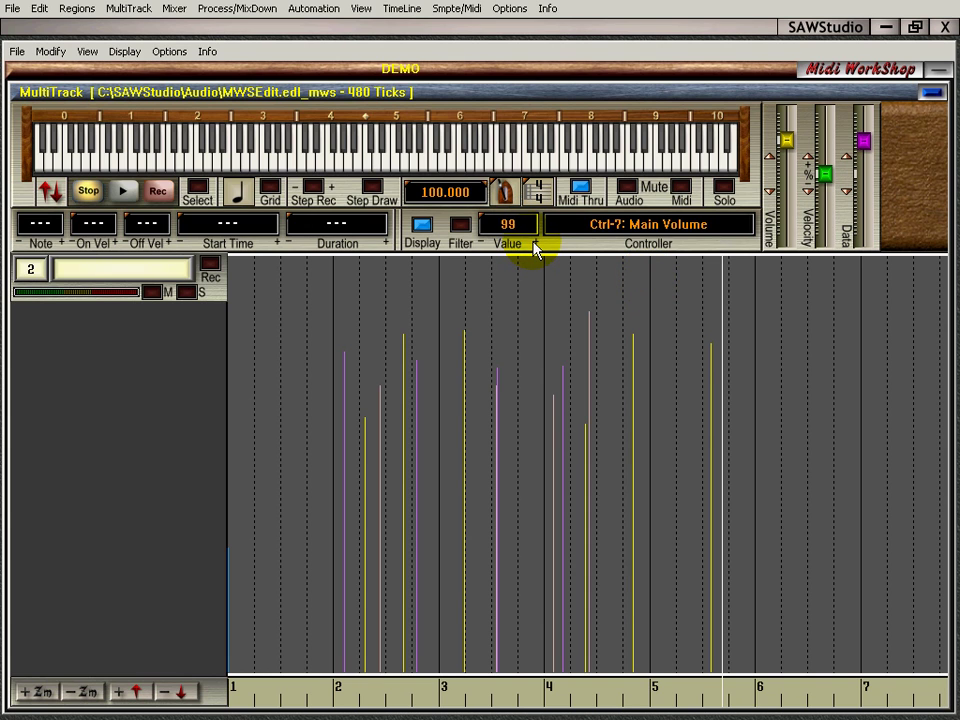
pyautogui.click(482, 244)
pyautogui.click(482, 244)
pyautogui.click(482, 244)
pyautogui.click(482, 244)
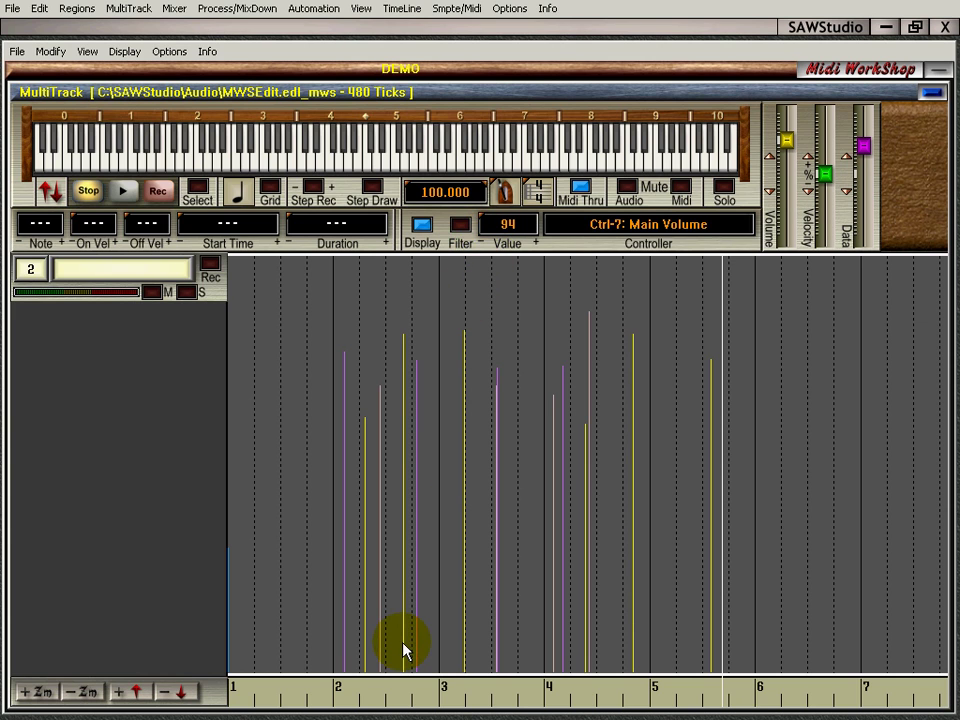
# - Filter the displayed controller data by Pitch Bend, switch the filter to Ctrl-10: Pan, and end on Ctrl-7: Main Volume
pyautogui.click(461, 226)
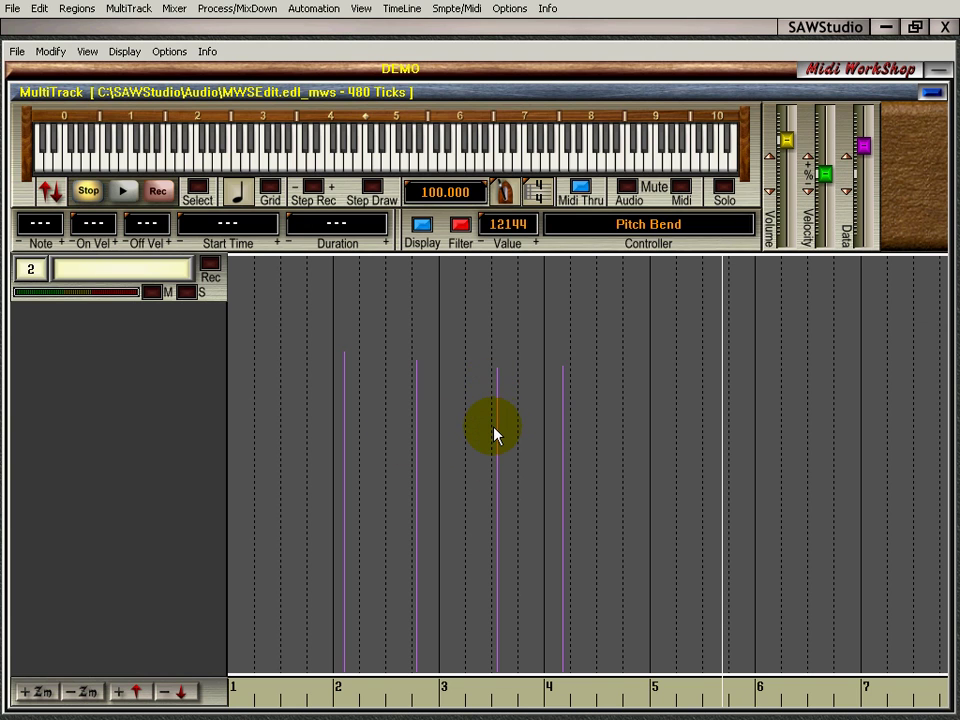
pyautogui.click(460, 227)
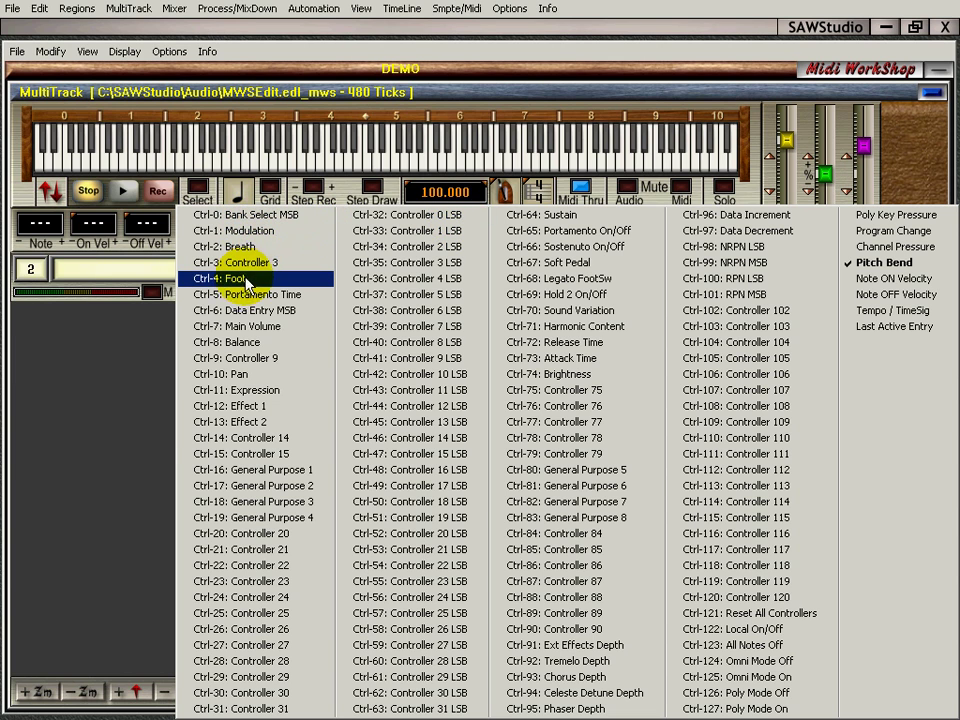
pyautogui.click(240, 375)
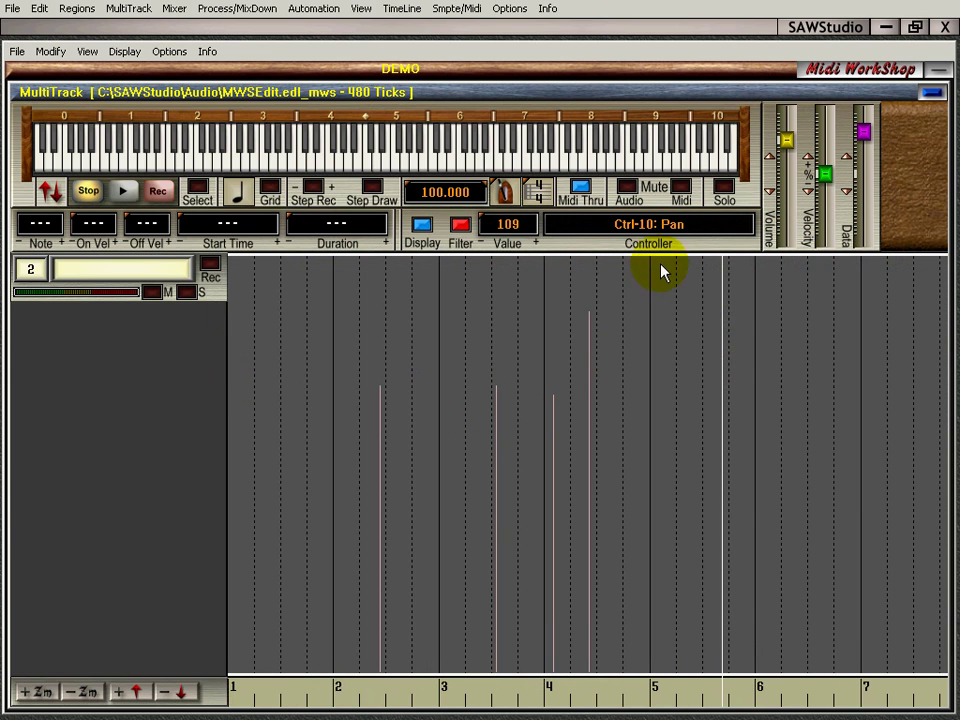
pyautogui.click(462, 226)
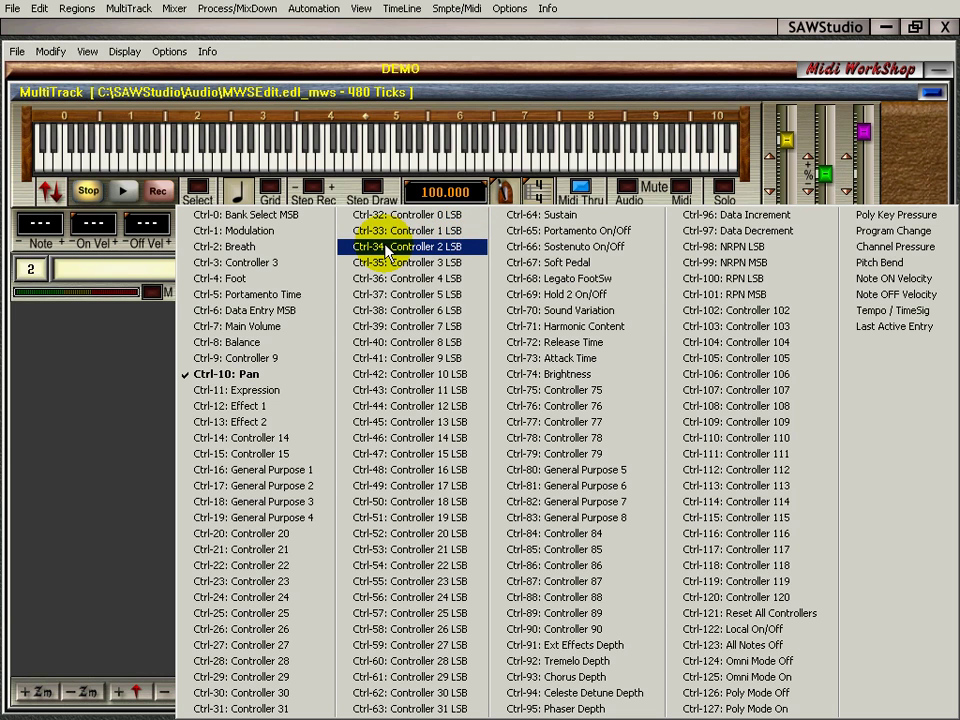
pyautogui.click(292, 330)
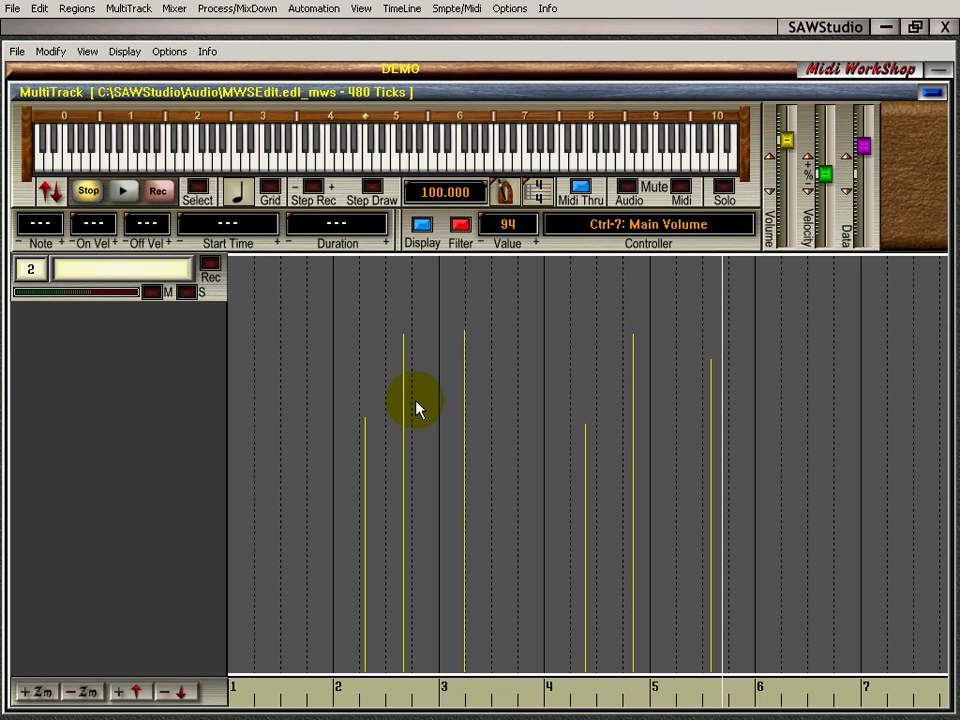
# - Select the five volume entries in measures 2 to 4, lower them all to 56, raise them to 99, and clear the selection
pyautogui.moveTo(355, 690); pyautogui.dragTo(694, 690)
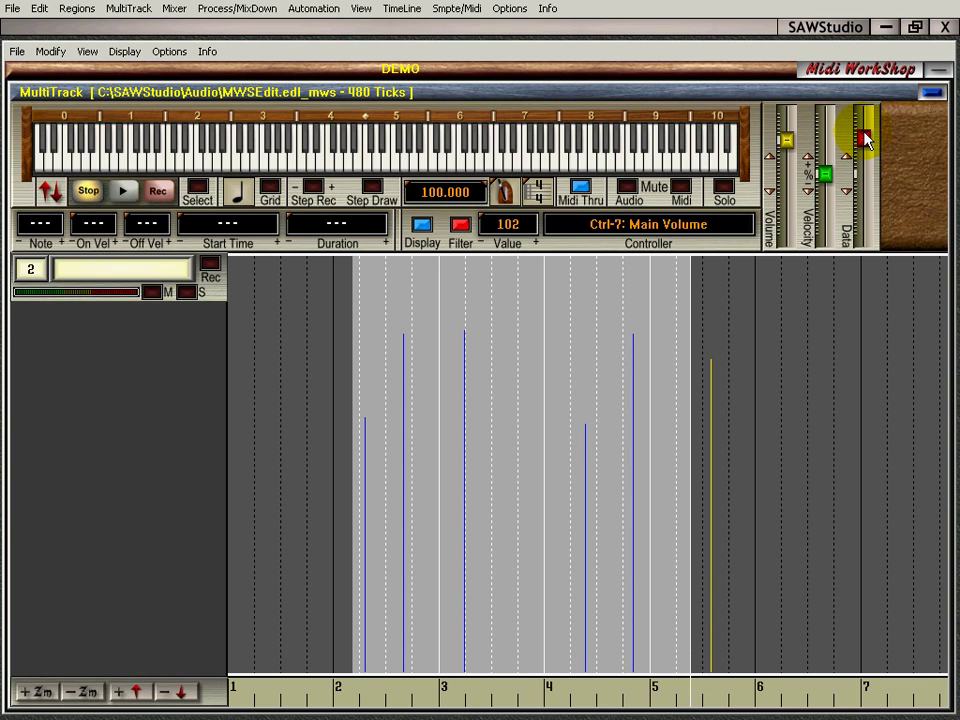
pyautogui.moveTo(866, 144); pyautogui.dragTo(866, 193)
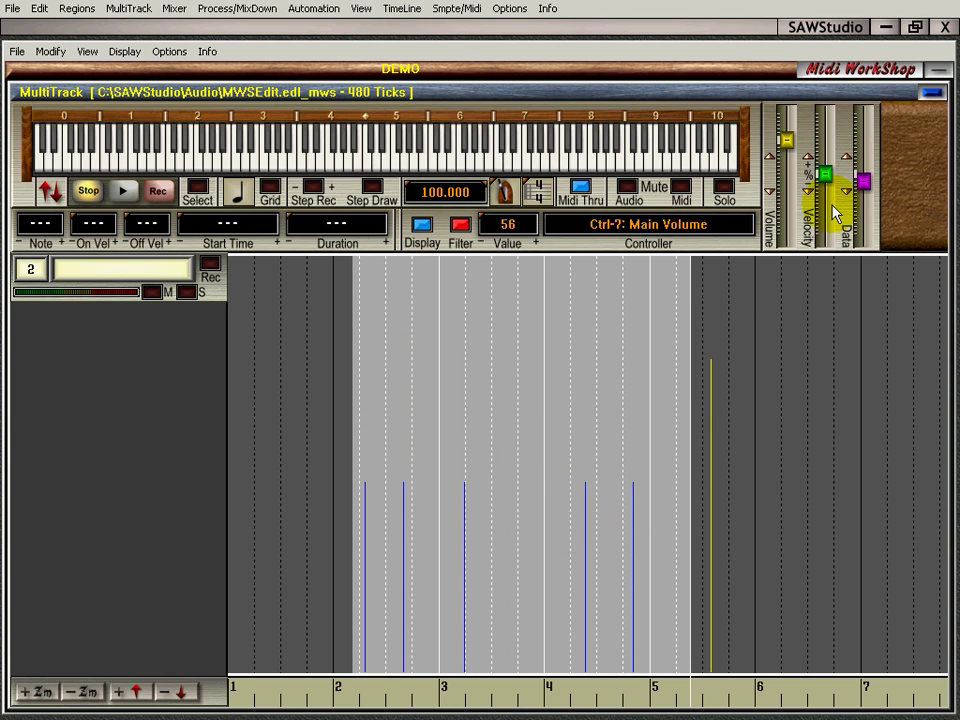
pyautogui.moveTo(864, 181); pyautogui.dragTo(866, 148)
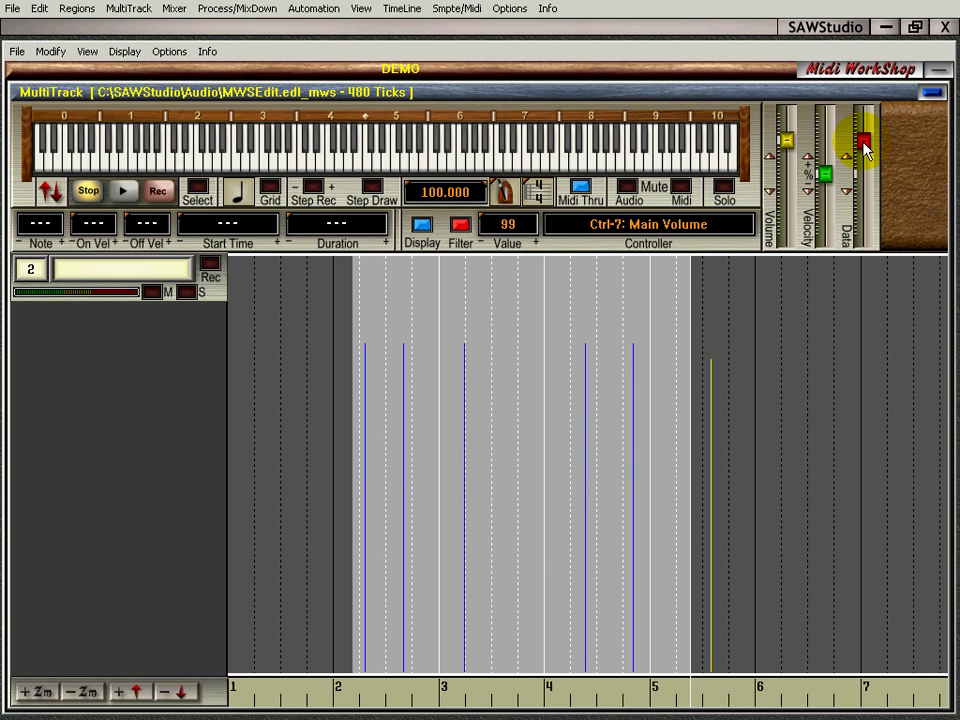
pyautogui.click(480, 488)
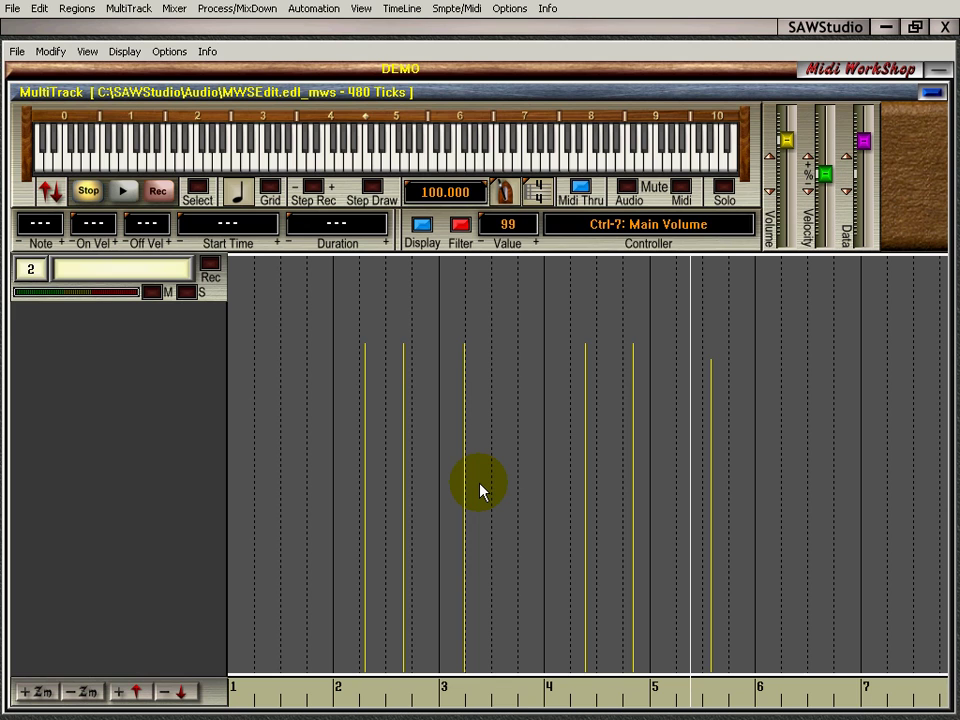
# - Switch to track 1, turn off the controller filter, and hide the controller data
pyautogui.press('Up')
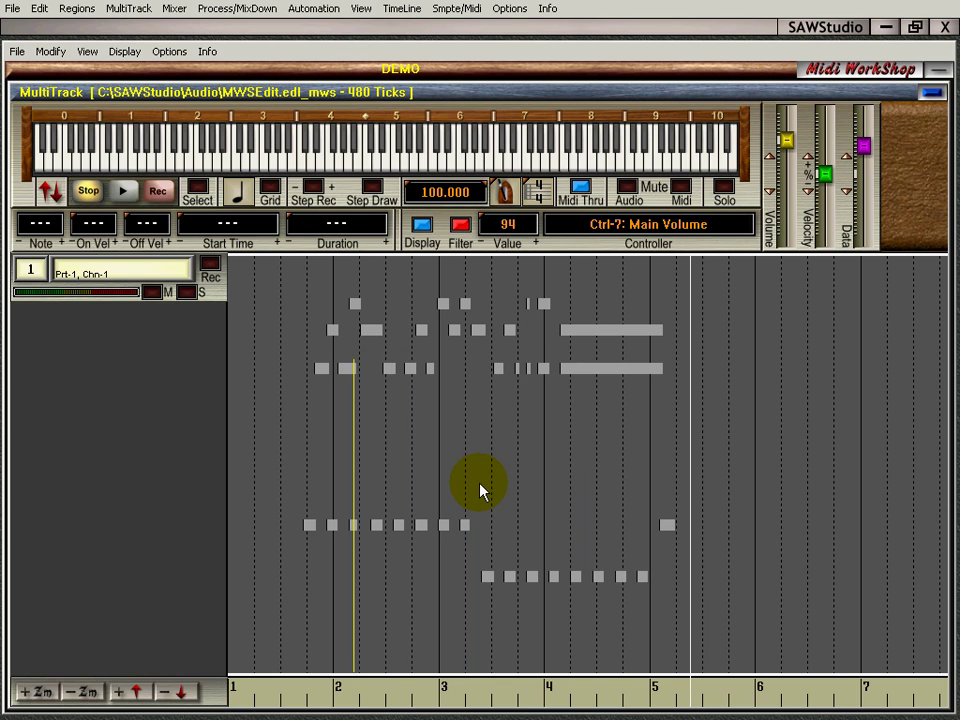
pyautogui.click(458, 226)
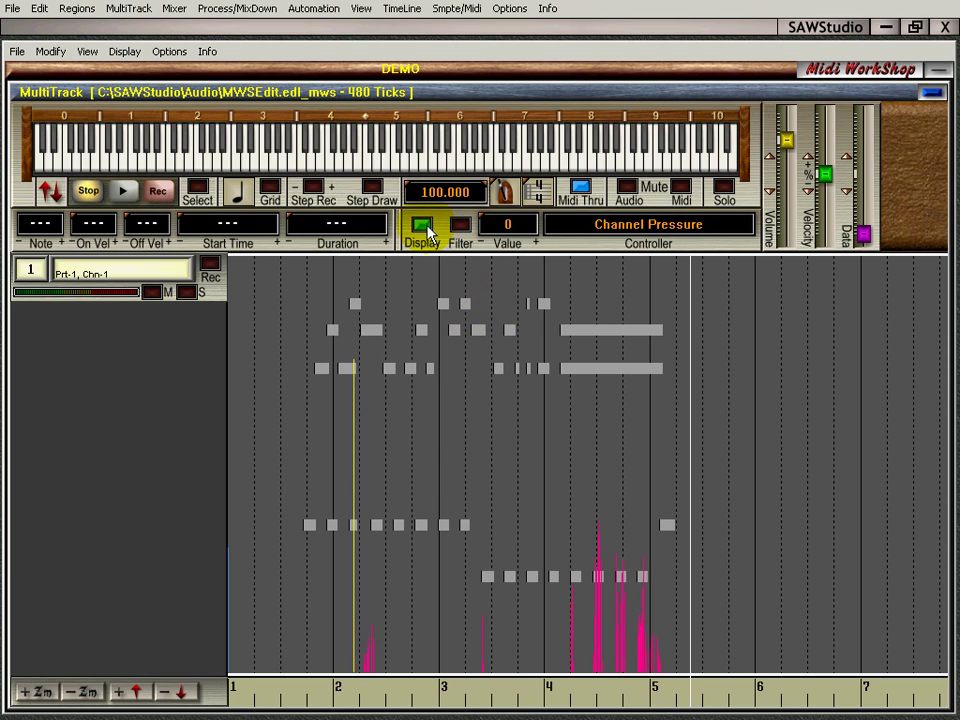
pyautogui.click(424, 228)
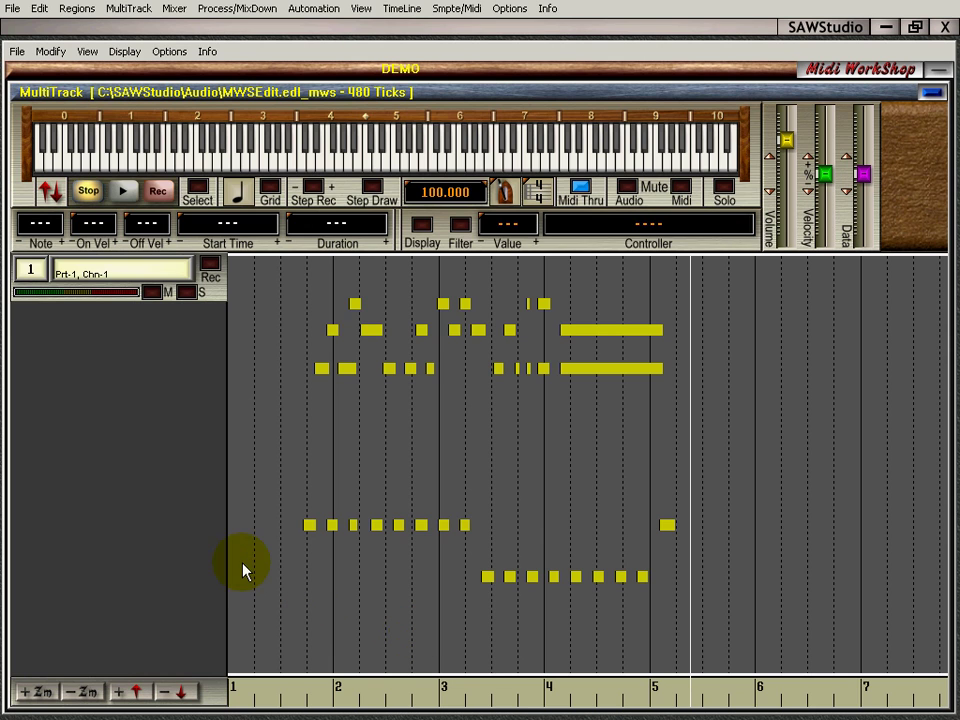
# - Play track 1 starting from the middle of measure 1
pyautogui.click(287, 580)
pyautogui.press('space')
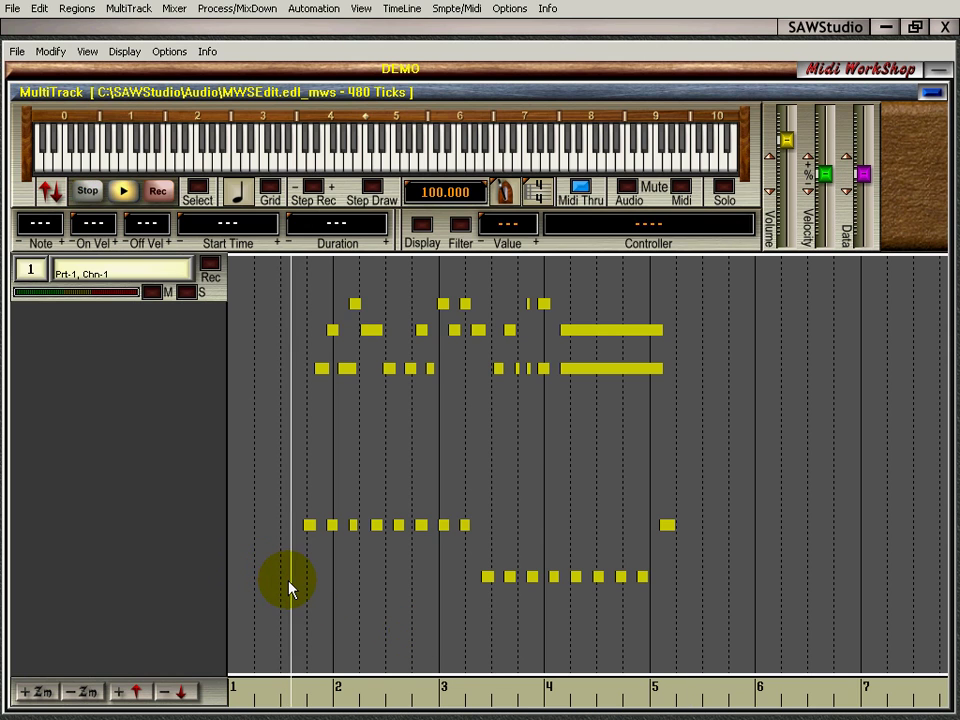